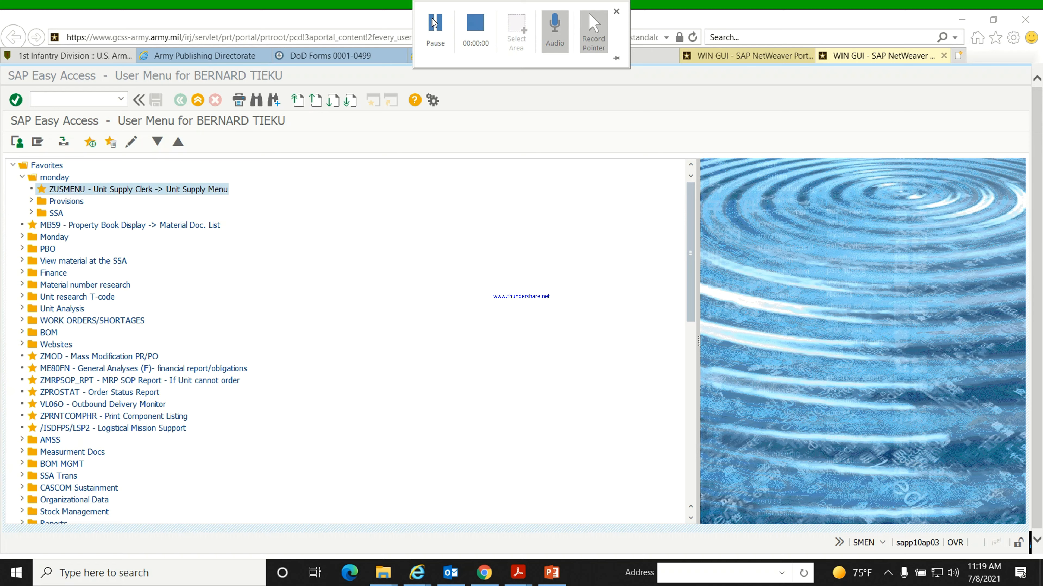
{"action": "mouse_move", "coordinate": [185, 442]}
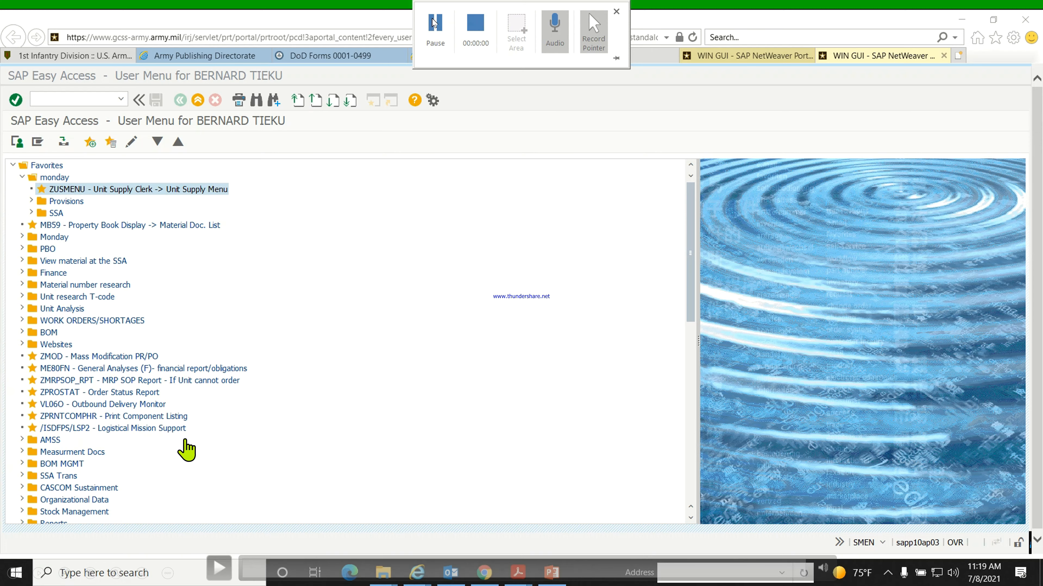
{"action": "left_click", "coordinate": [219, 572]}
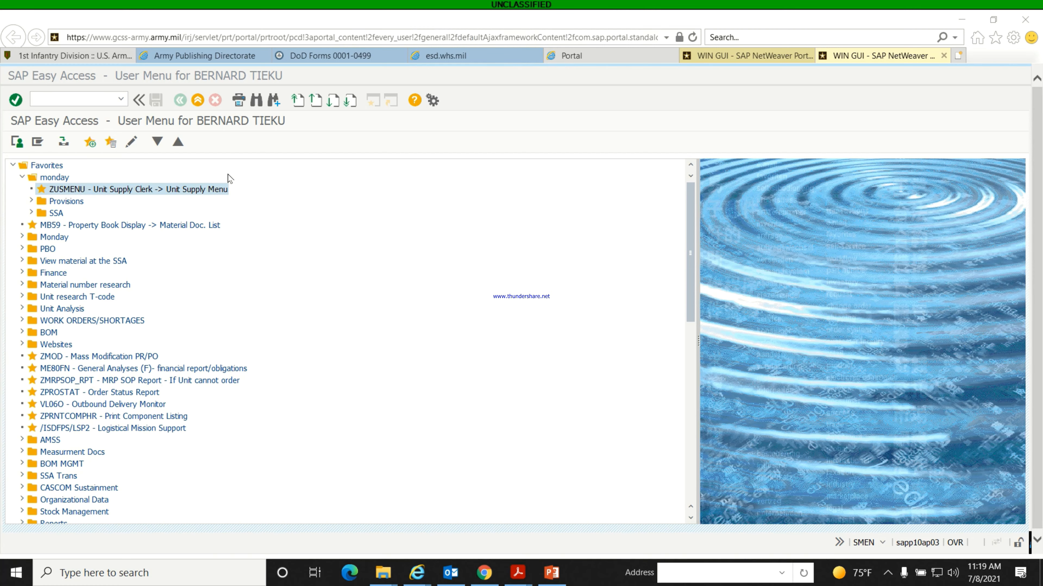
Open the Unit Supply Menu from Favorites and start the Primary Hand Receipt report under Property Management
{"action": "double_click", "coordinate": [160, 190]}
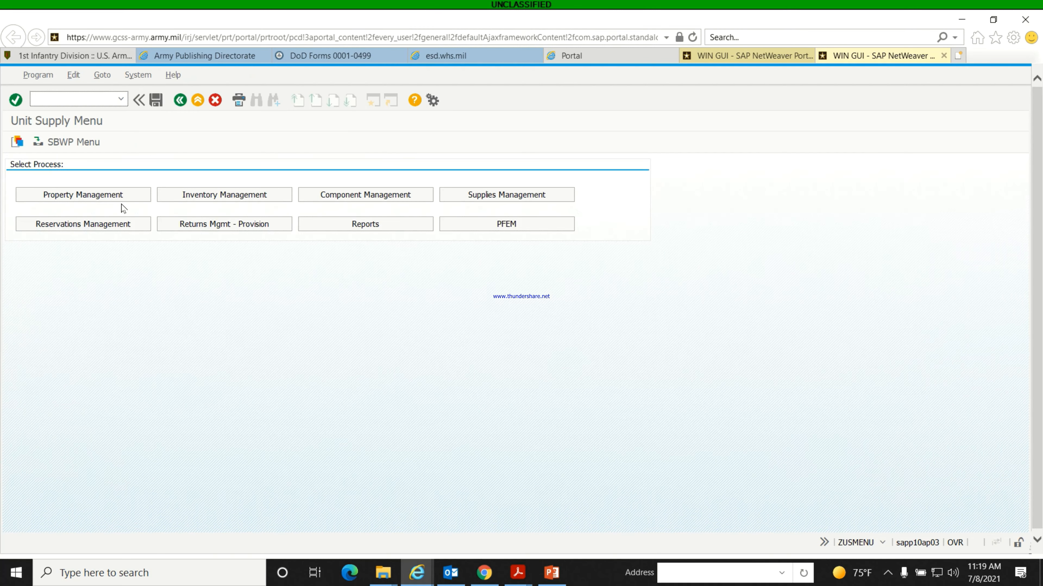
{"action": "left_click", "coordinate": [89, 199]}
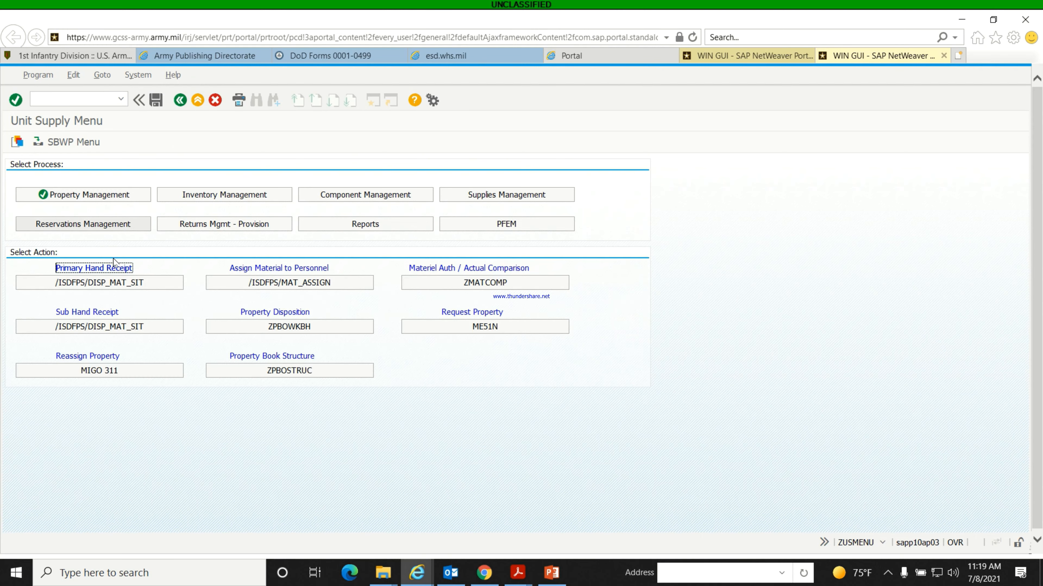
{"action": "left_click", "coordinate": [94, 283]}
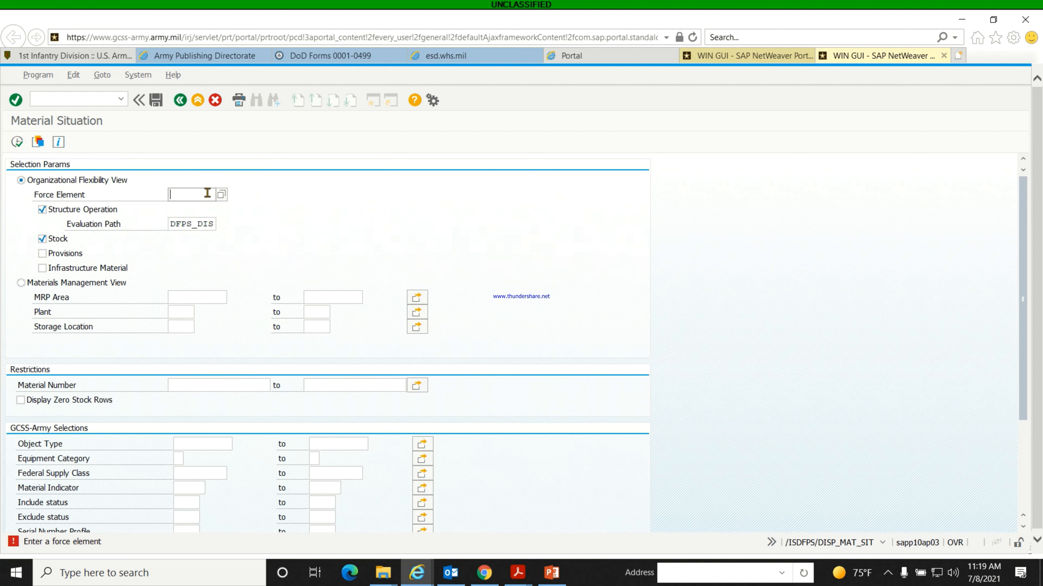
Run the Material Situation report for force element wh9tb0 with Provisions included and Stock excluded
{"action": "type", "text": "w"}
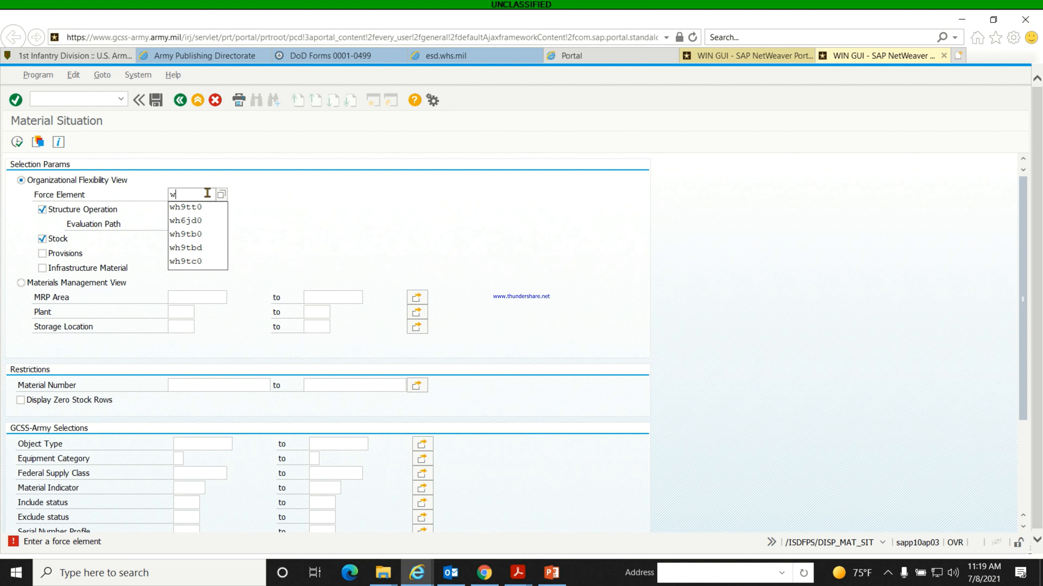
{"action": "left_click", "coordinate": [195, 235]}
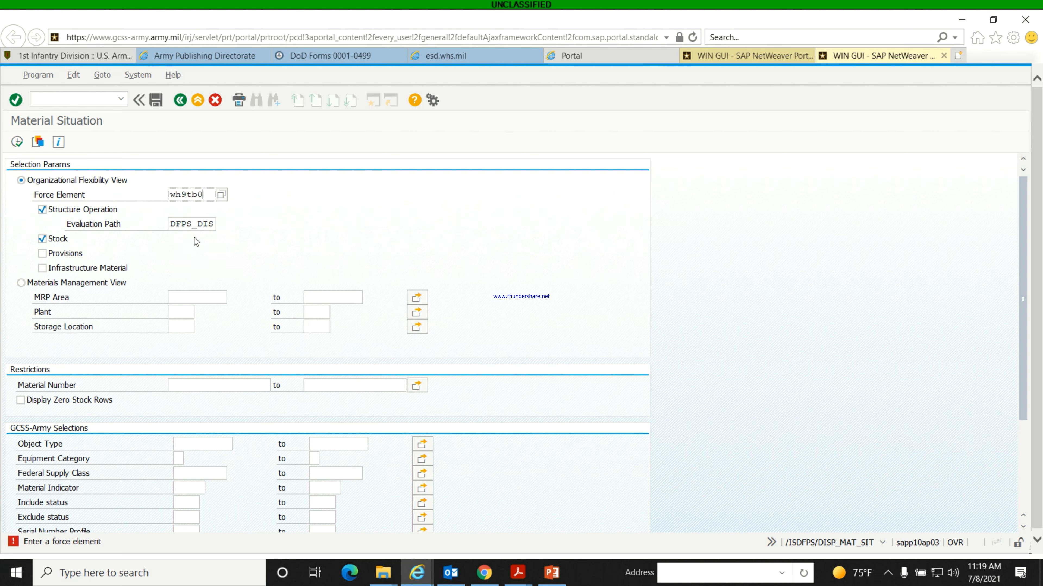
{"action": "left_click", "coordinate": [42, 253]}
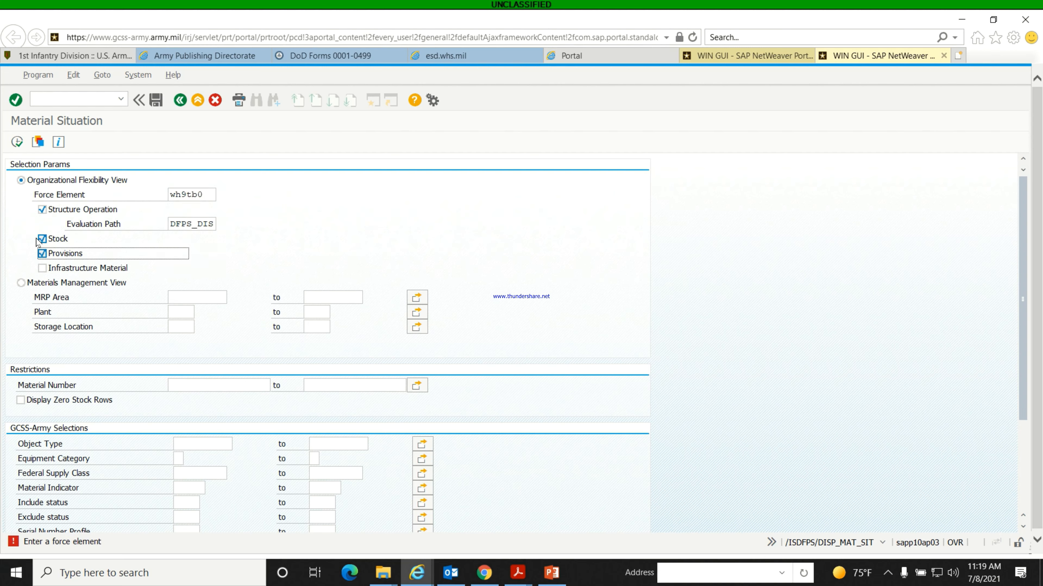
{"action": "left_click", "coordinate": [43, 240]}
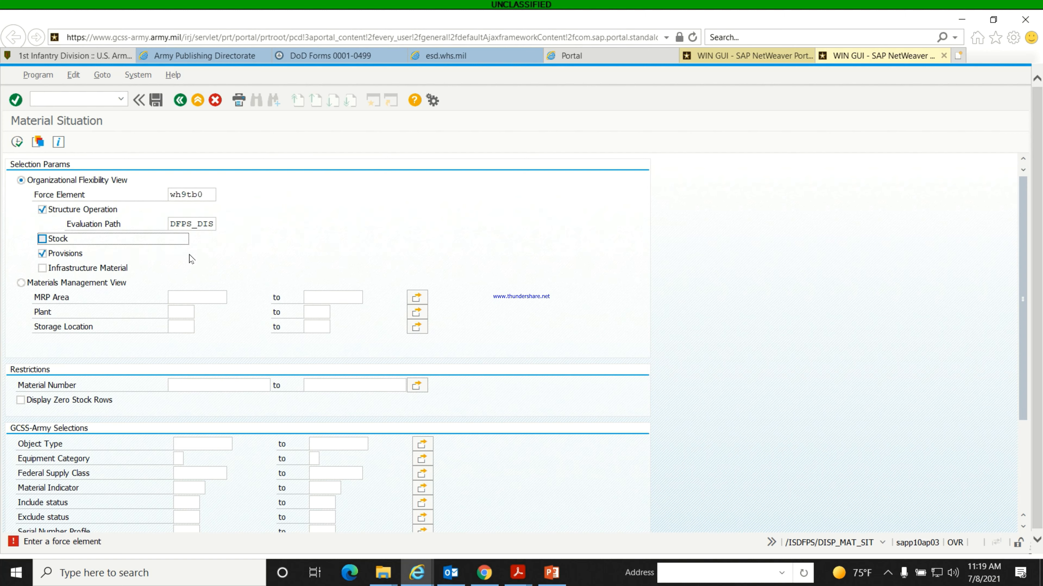
{"action": "left_click", "coordinate": [17, 142]}
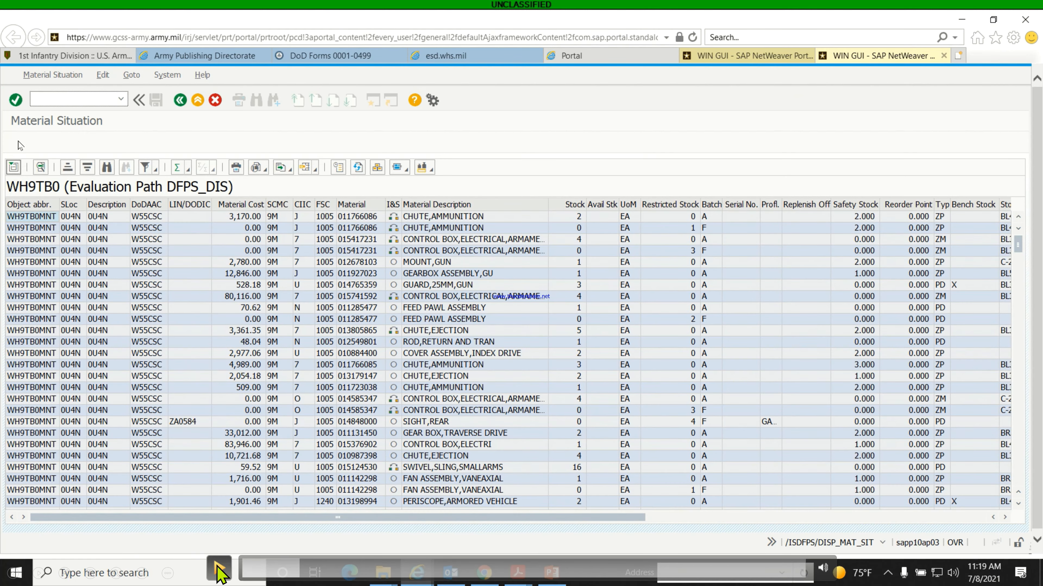
{"action": "left_click", "coordinate": [287, 570]}
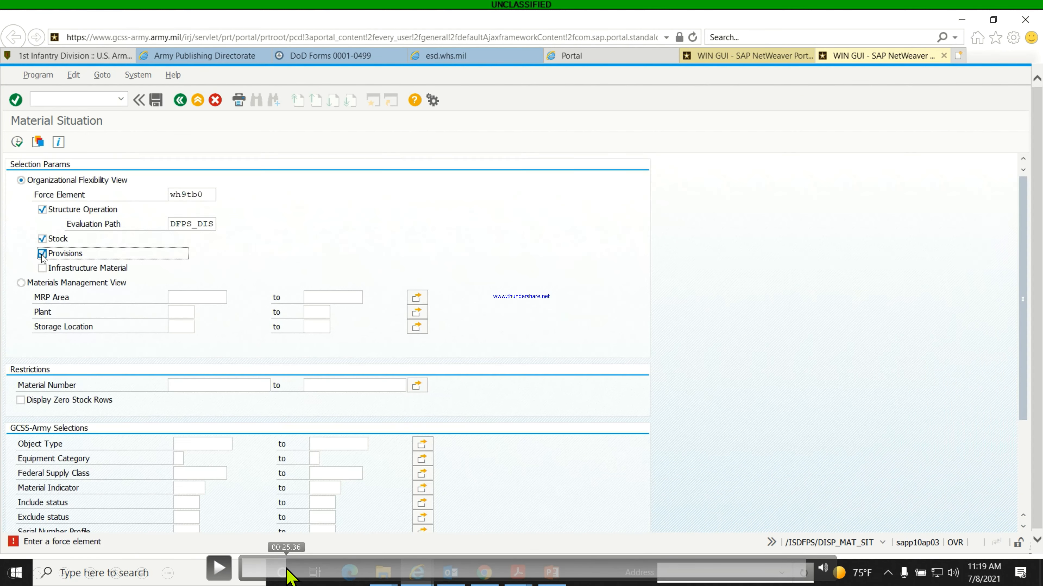
{"action": "left_click", "coordinate": [274, 573]}
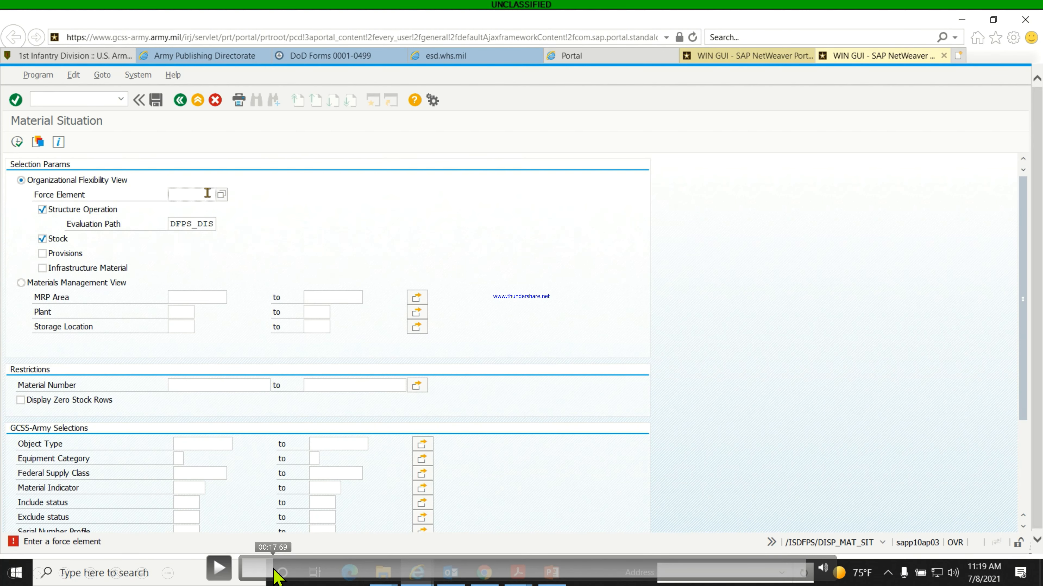
{"action": "left_click", "coordinate": [264, 574]}
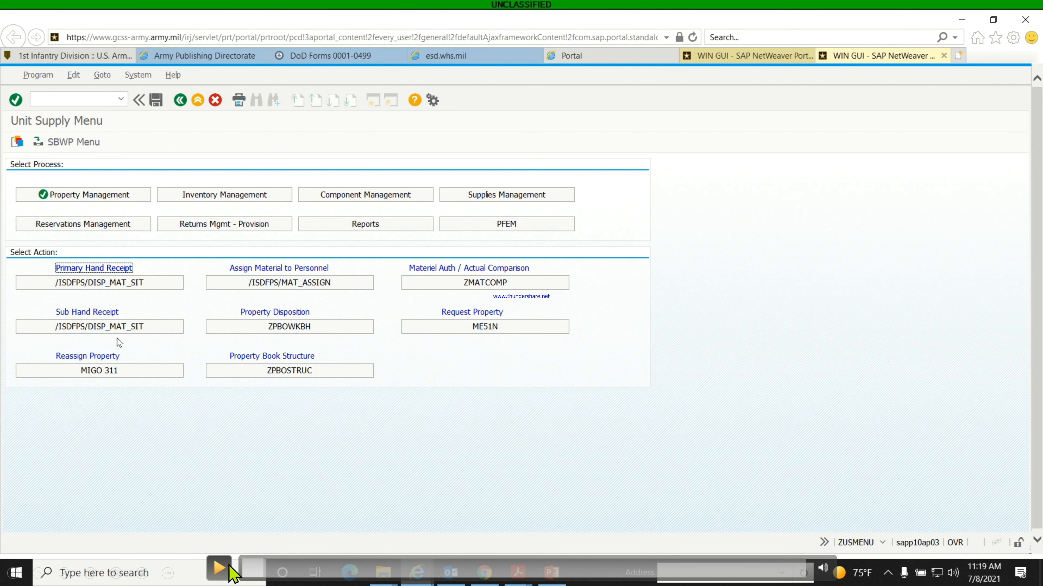
{"action": "left_click", "coordinate": [218, 569]}
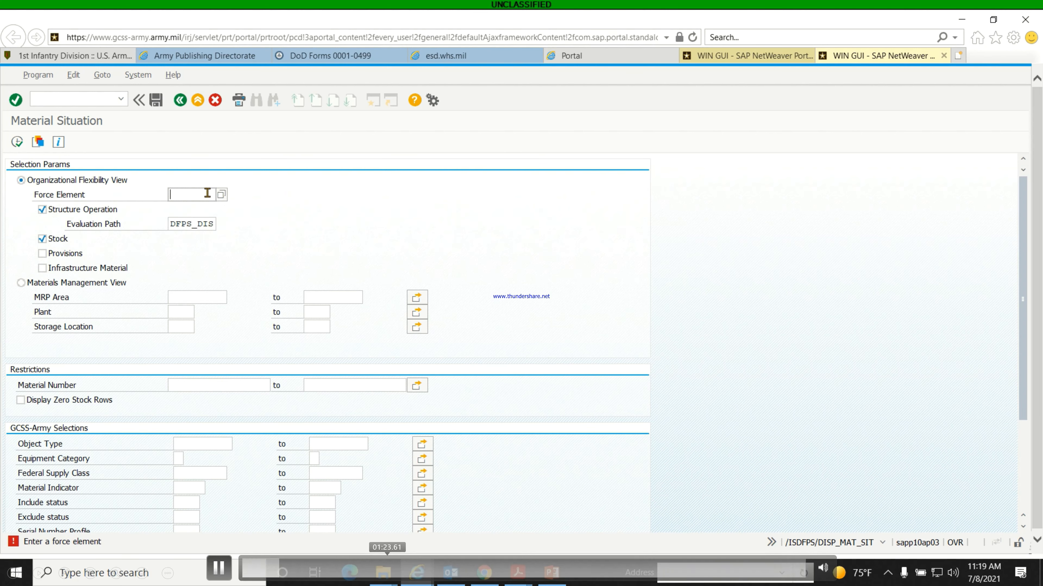
{"action": "left_click", "coordinate": [220, 577]}
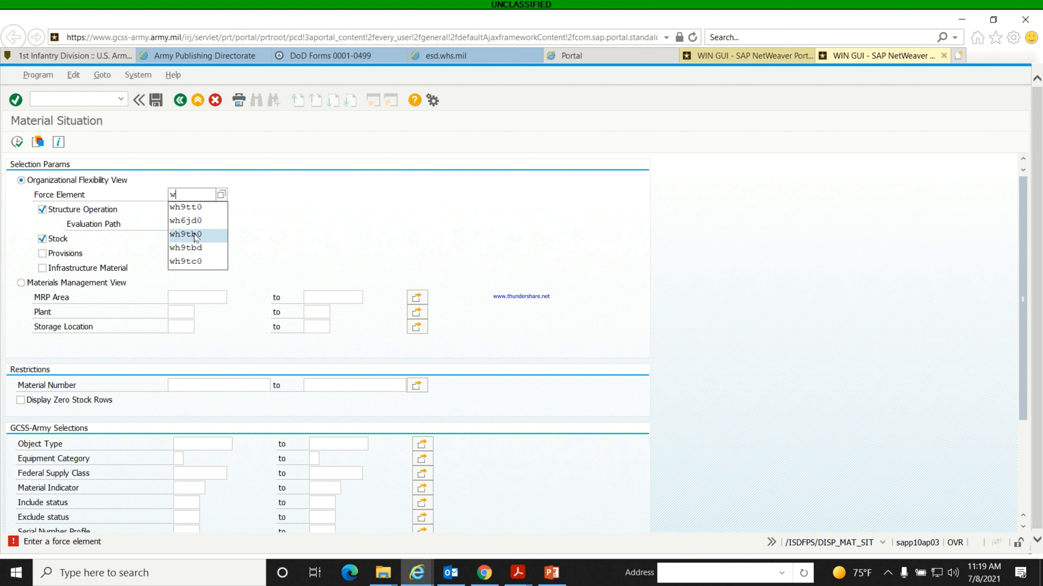
{"action": "mouse_move", "coordinate": [384, 209]}
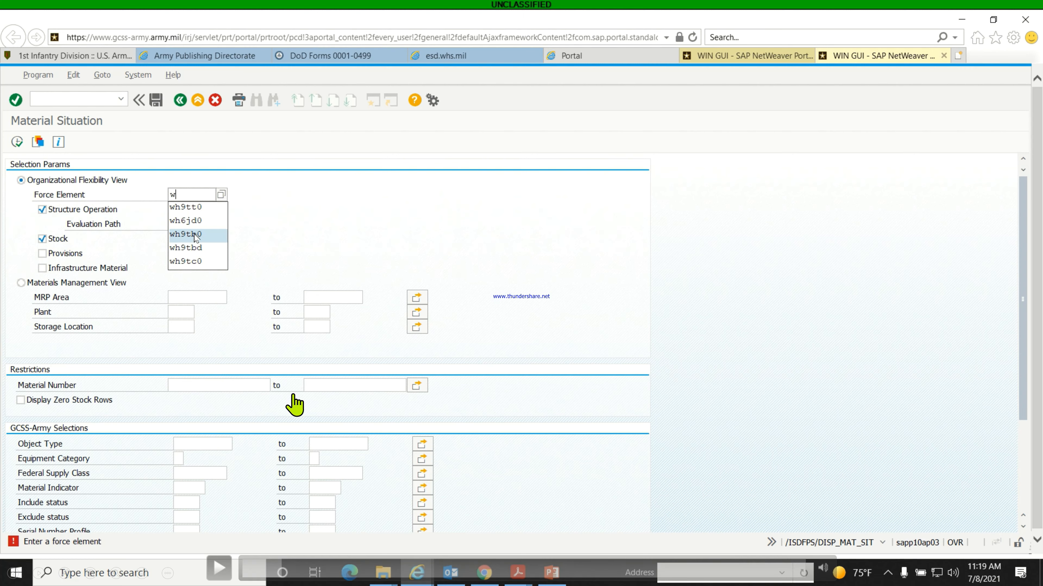
{"action": "left_click", "coordinate": [225, 568]}
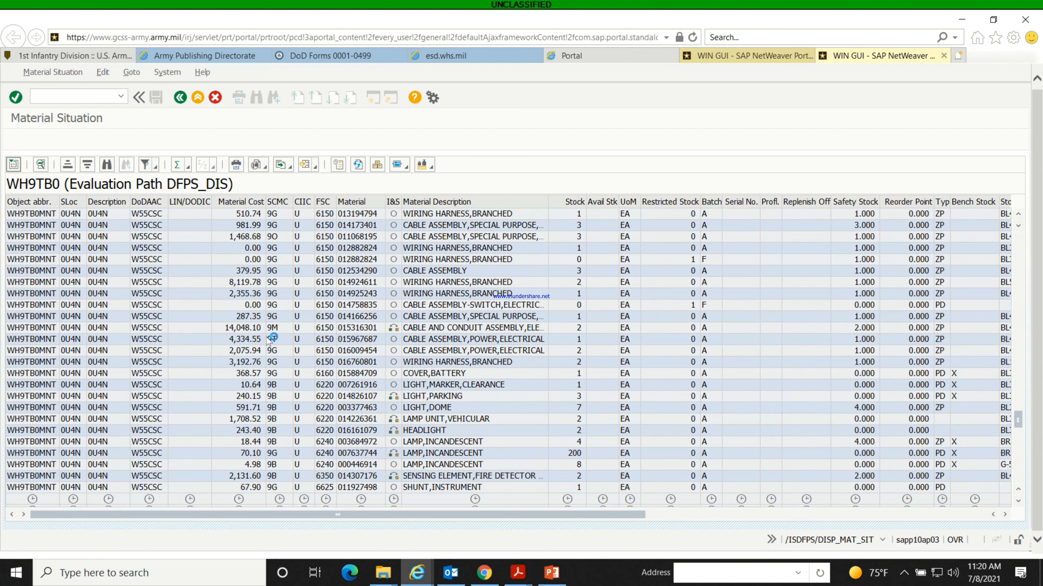
Examine the WH9TB0 material list with its storage locations and stock, and return to the Unit Supply Menu
{"action": "scroll", "coordinate": [267, 341], "scroll_direction": "down", "scroll_amount": 10}
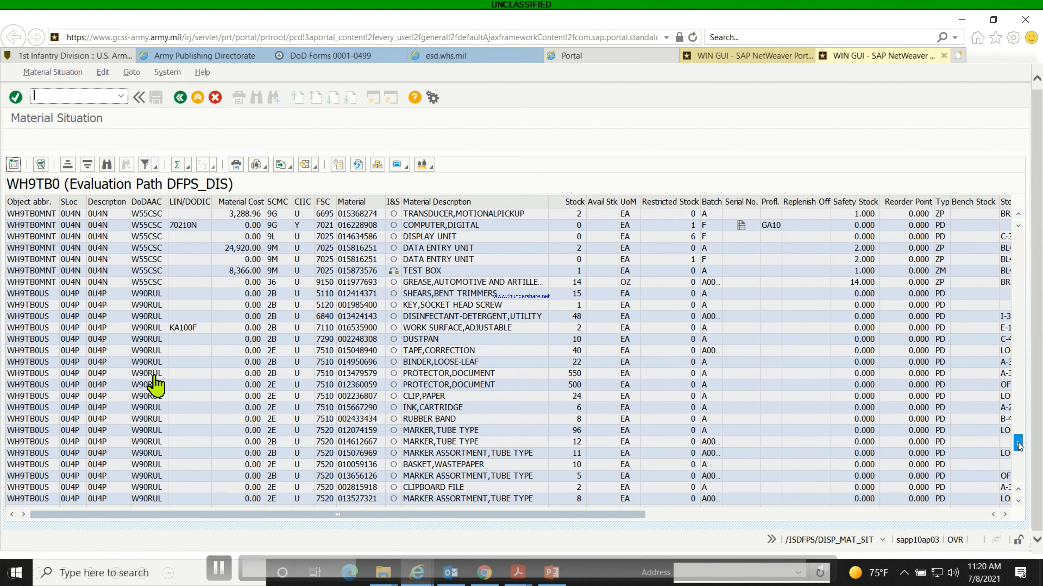
{"action": "left_click_drag", "start_coordinate": [1018, 442], "coordinate": [1010, 150]}
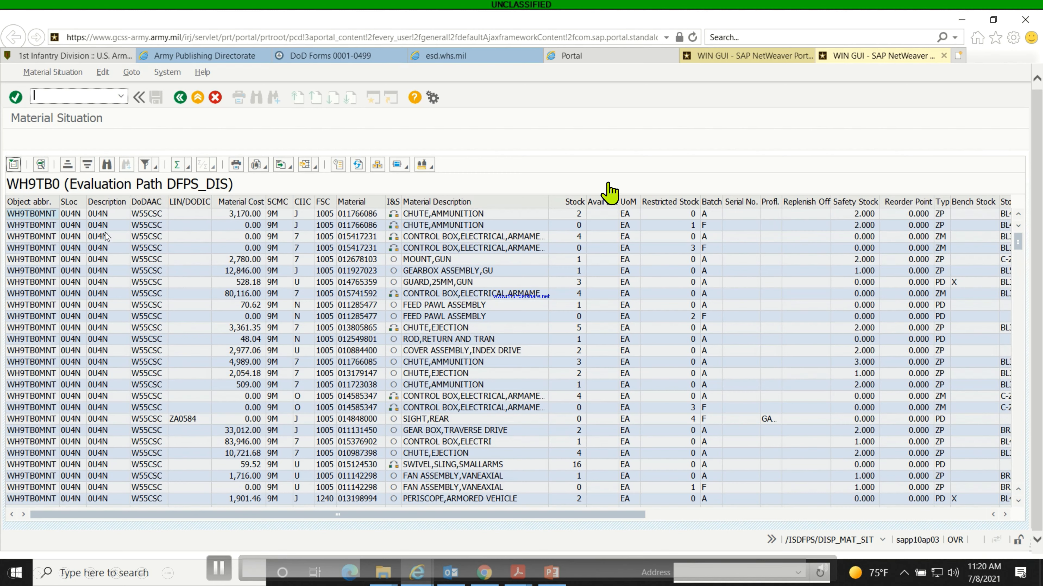
{"action": "left_click", "coordinate": [101, 214]}
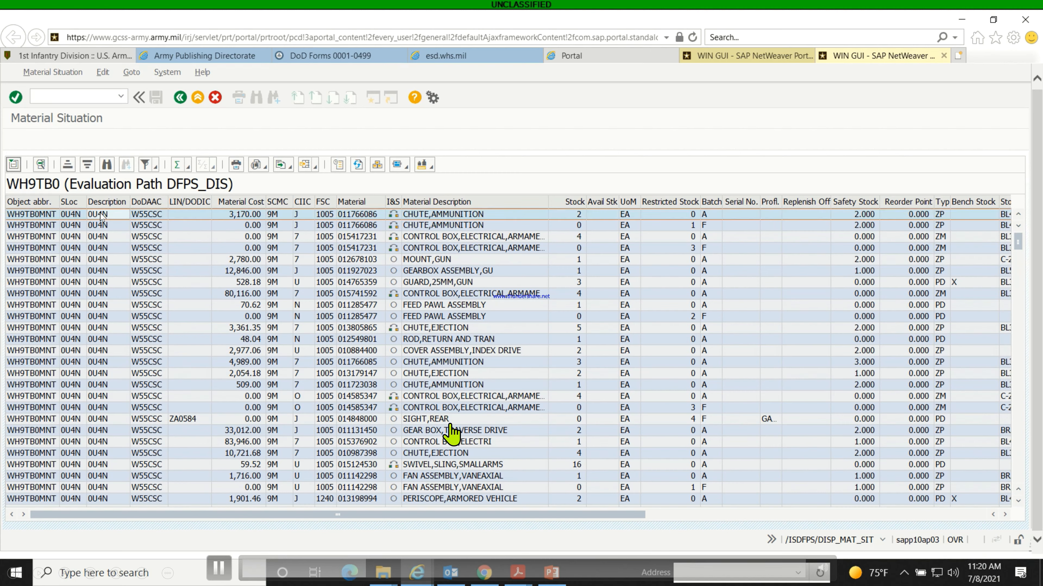
{"action": "left_click", "coordinate": [101, 215]}
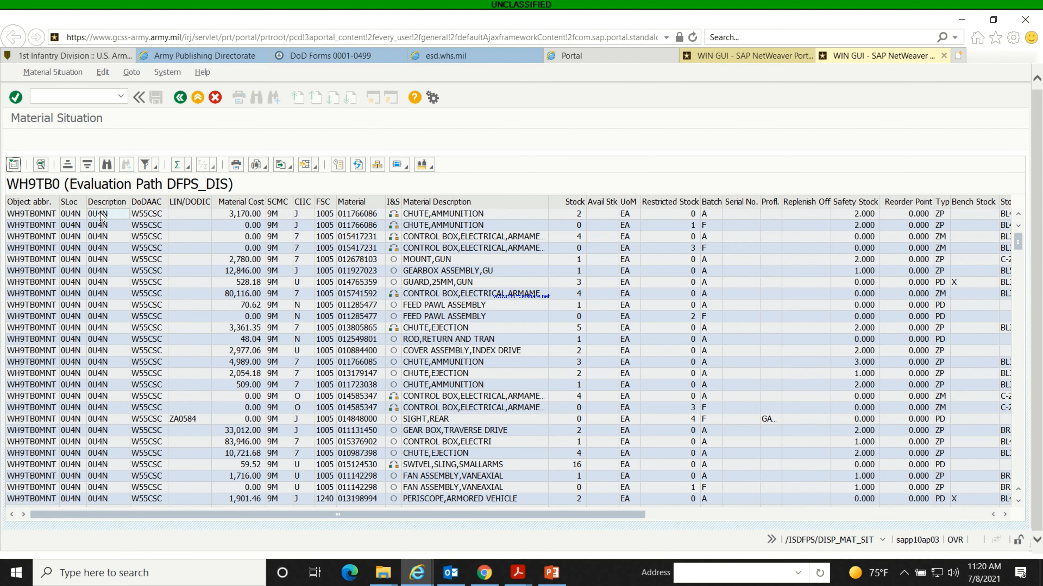
{"action": "left_click", "coordinate": [180, 98]}
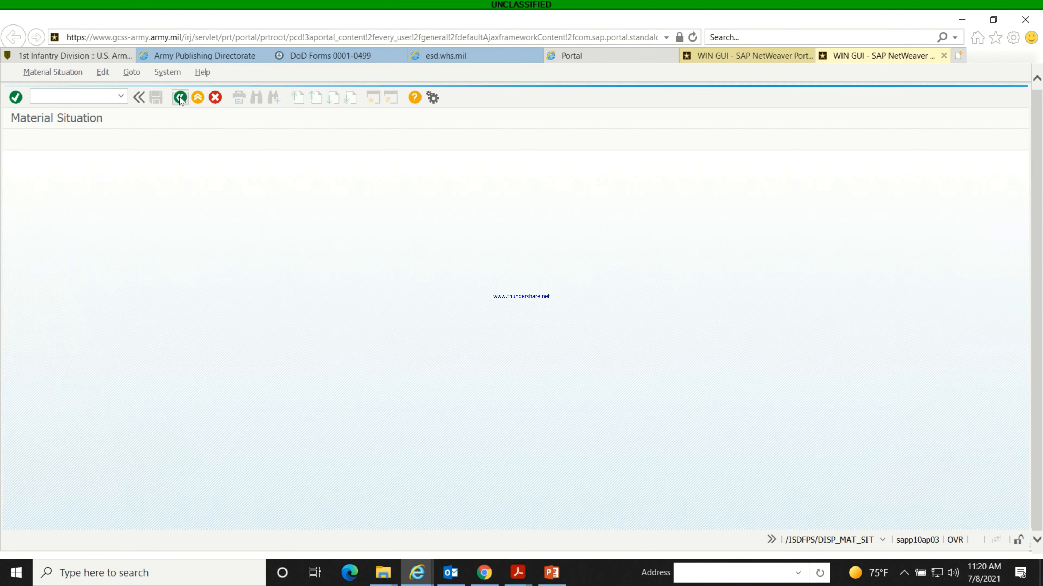
{"action": "left_click", "coordinate": [180, 100]}
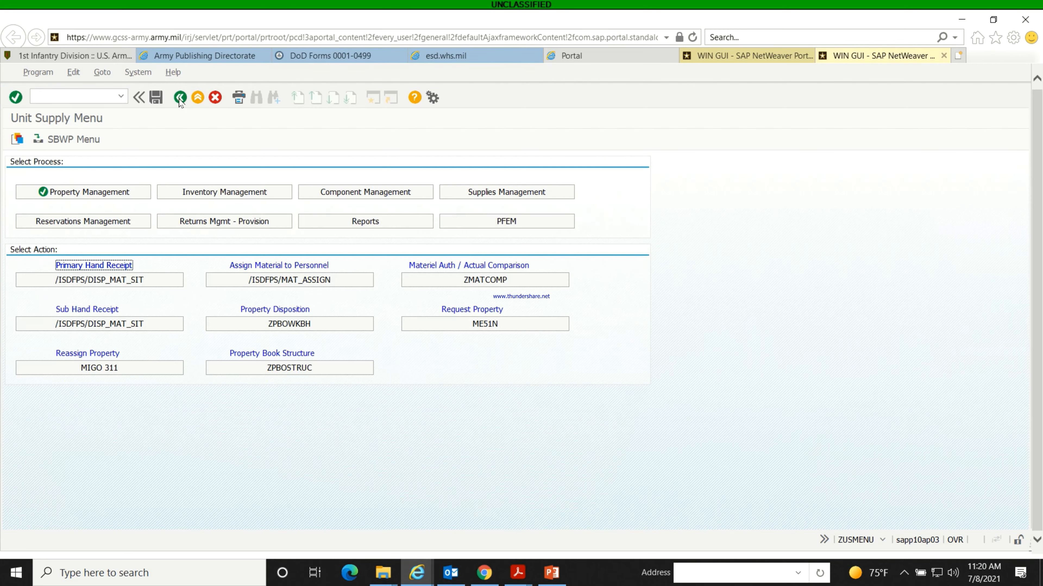
Start a new reservation (MB21) from Reservations Management with movement type 221 and plant 2000
{"action": "left_click", "coordinate": [105, 221]}
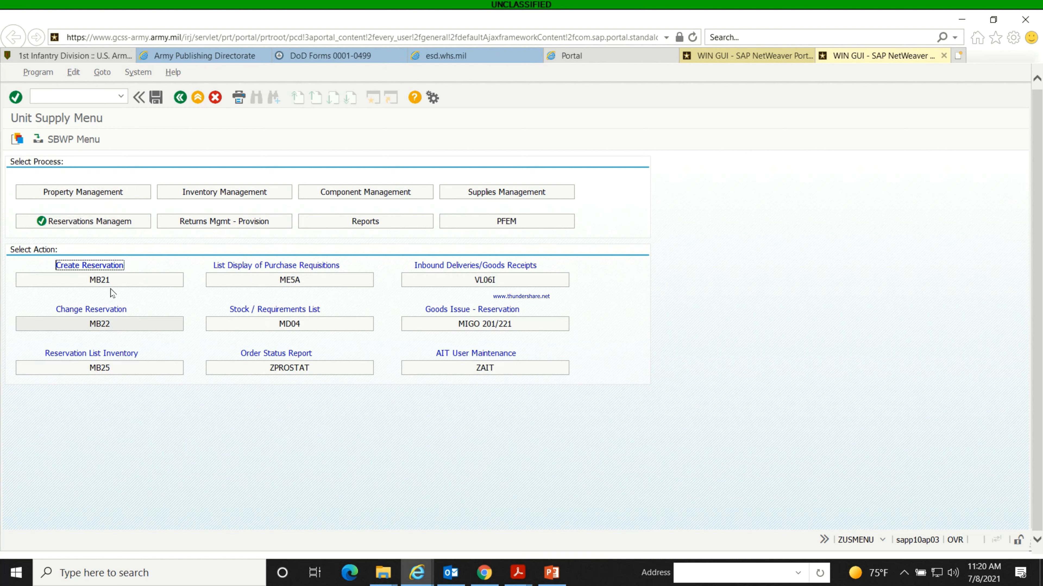
{"action": "left_click", "coordinate": [110, 280]}
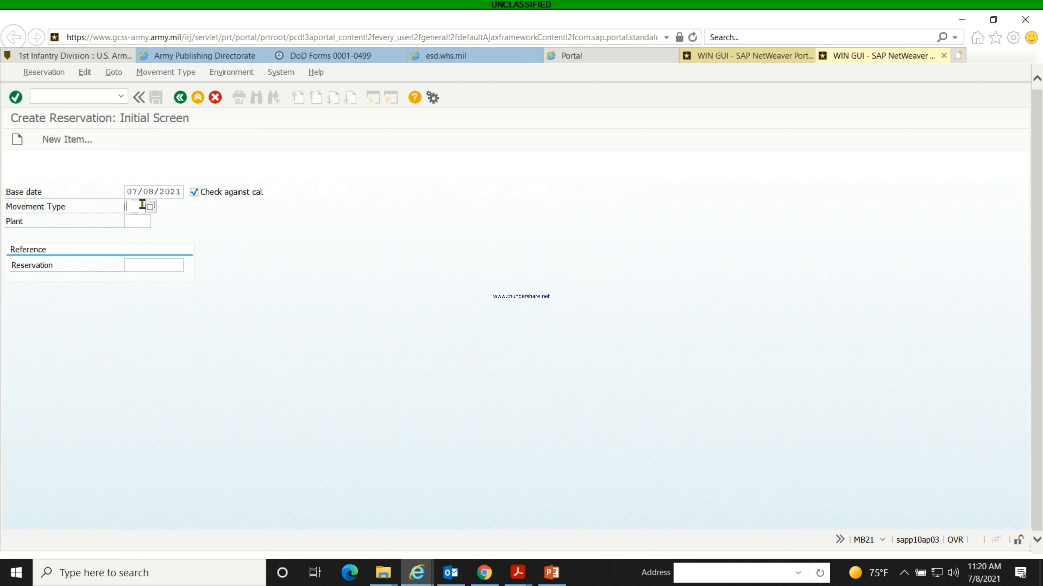
{"action": "type", "text": "221"}
{"action": "left_click", "coordinate": [137, 223]}
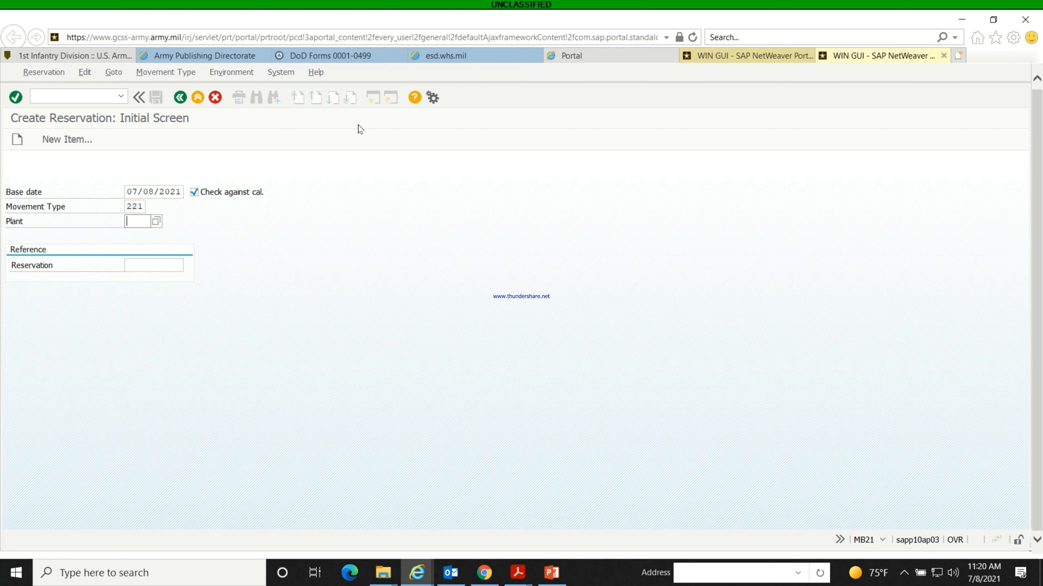
{"action": "type", "text": "2000"}
{"action": "key", "text": "Return"}
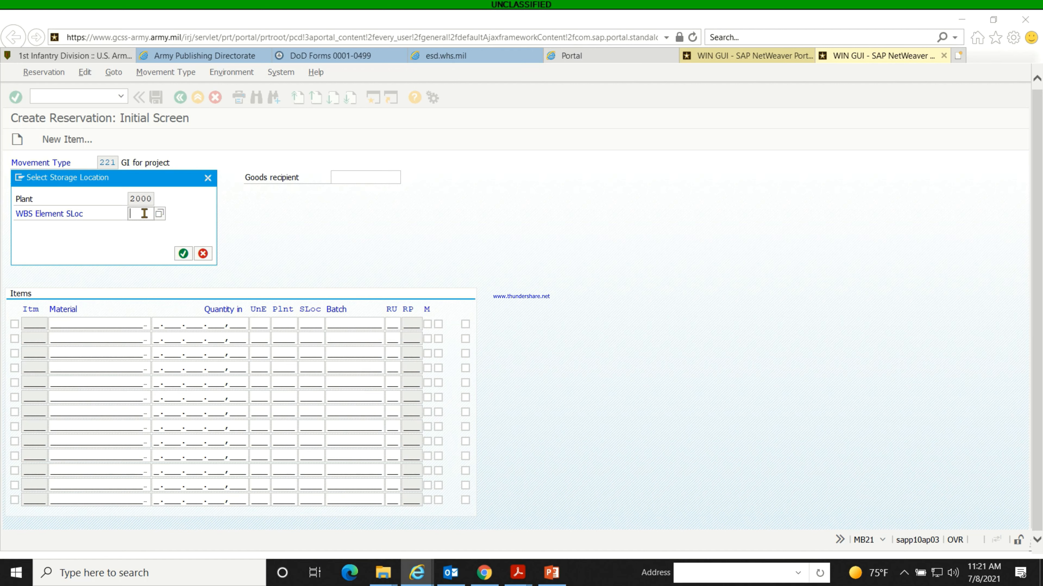
Set the reservation's storage location to 0U4N and choose WBS element S.0076255.04.04 with CFC H1
{"action": "type", "text": "0U4N"}
{"action": "left_click", "coordinate": [183, 253]}
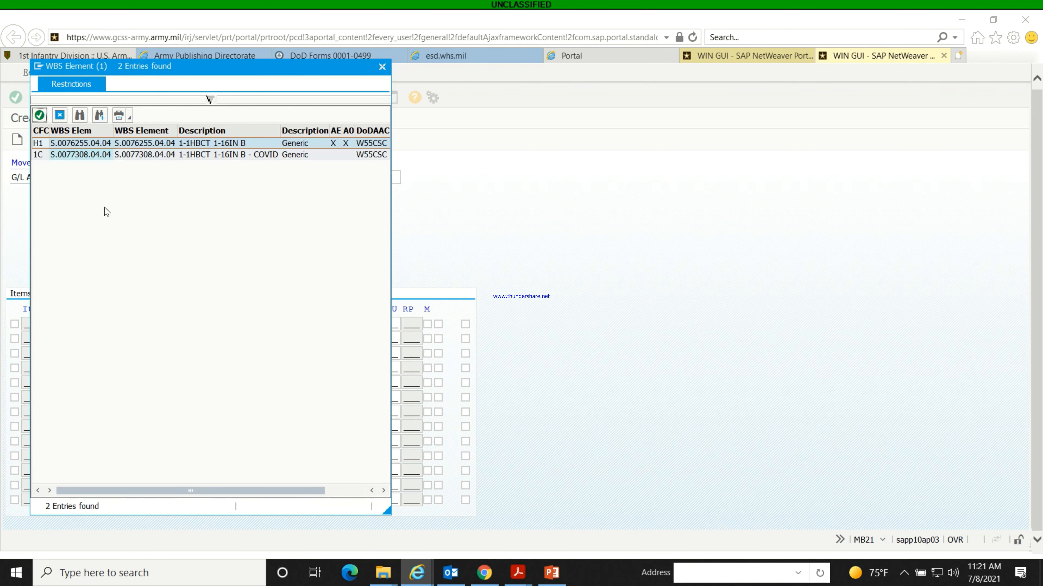
{"action": "double_click", "coordinate": [40, 147]}
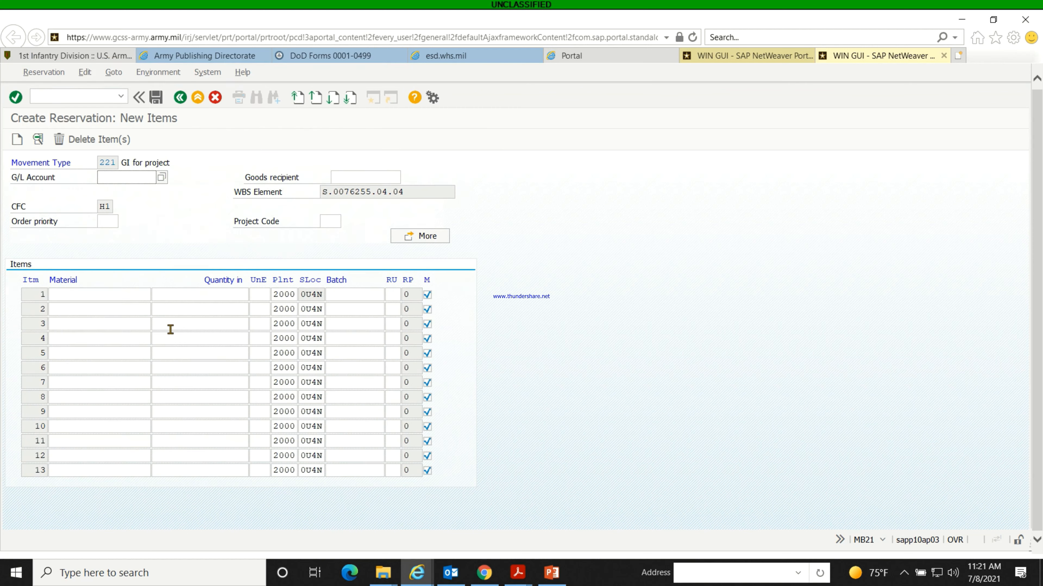
Examine the Material, Quantity, UnE and Batch fields of the reservation's first item row
{"action": "left_click", "coordinate": [86, 295]}
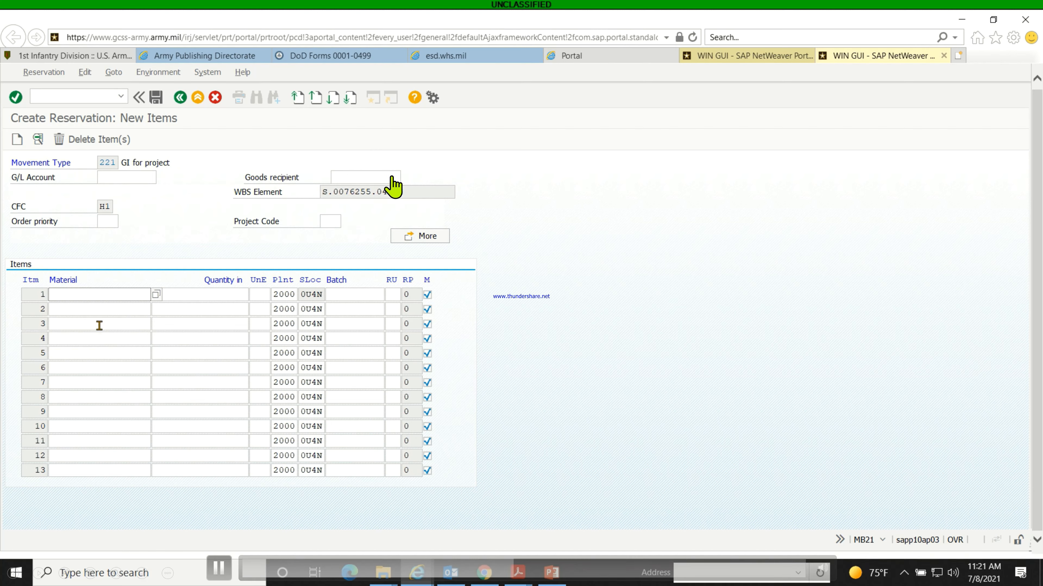
{"action": "left_click", "coordinate": [93, 293]}
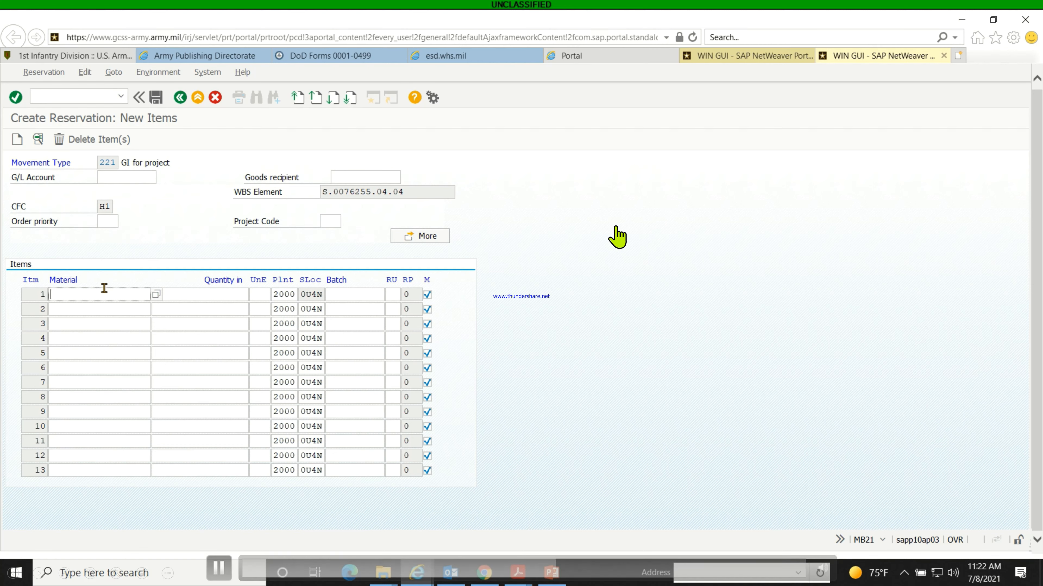
{"action": "left_click", "coordinate": [194, 294]}
{"action": "left_click", "coordinate": [262, 294]}
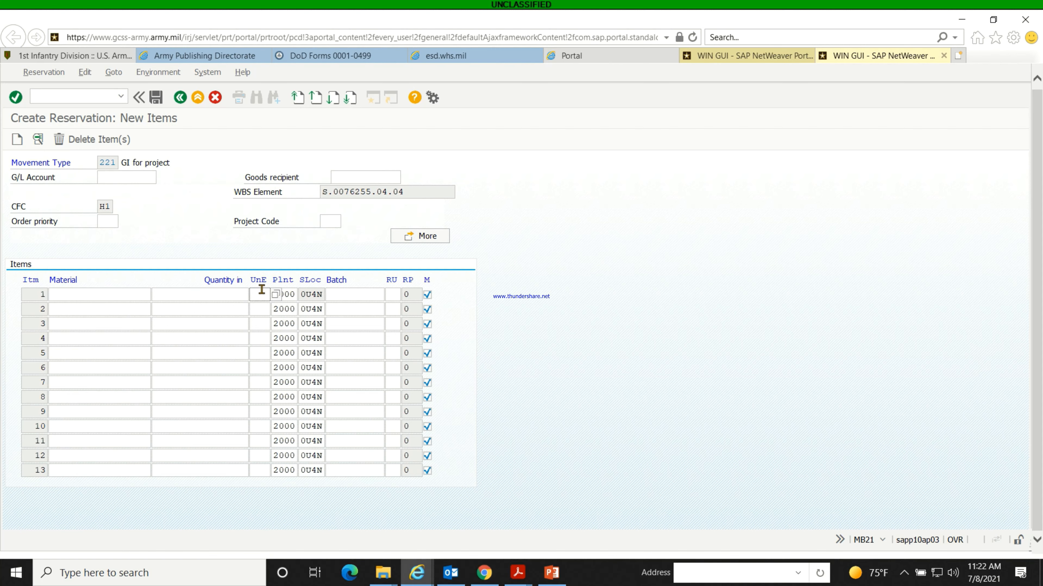
{"action": "left_click", "coordinate": [361, 292]}
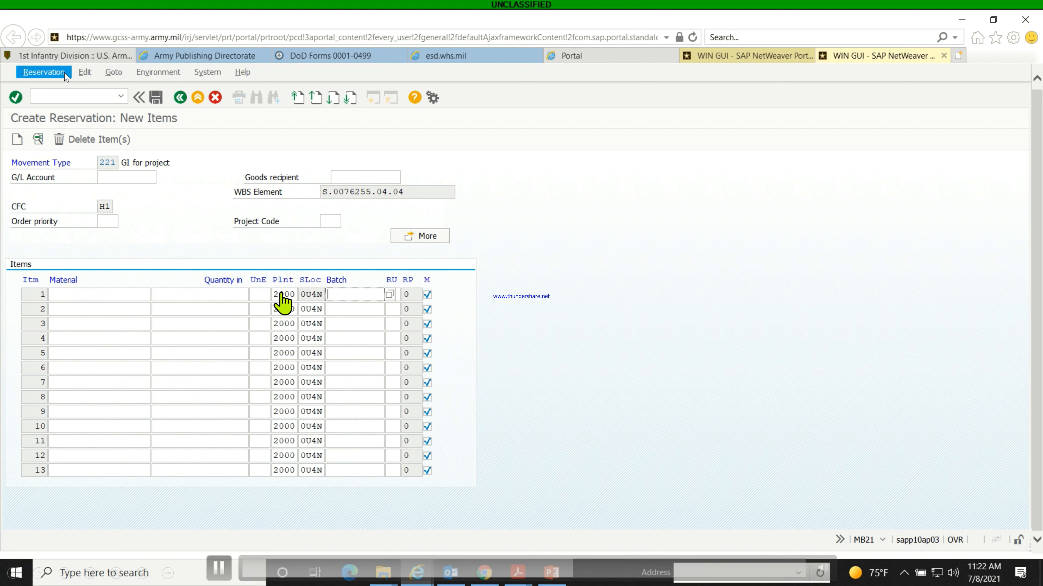
Open the Unit Supply Menu in a separate session using the earlier command /ozusmenu
{"action": "left_click", "coordinate": [121, 96]}
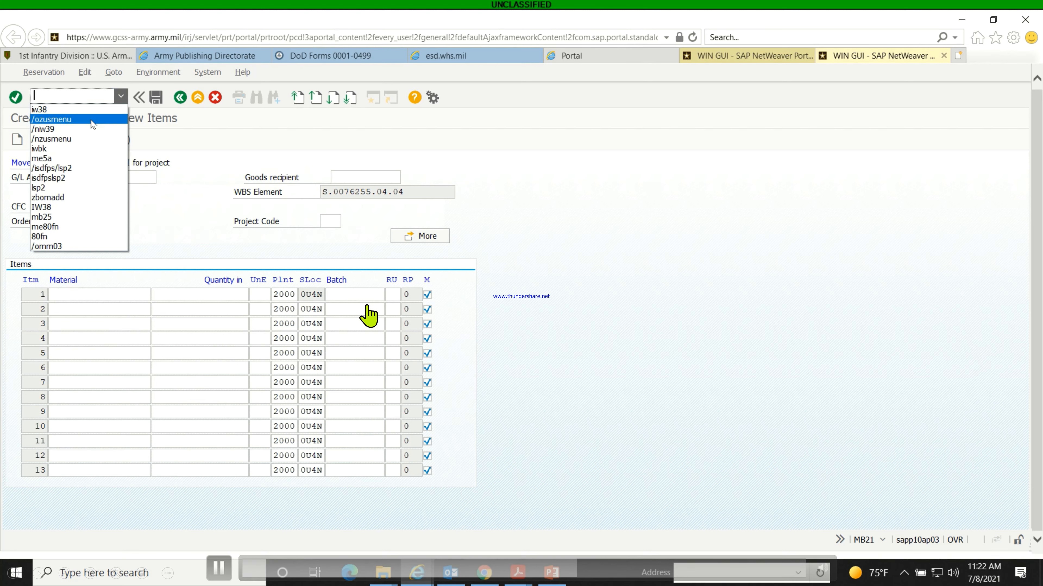
{"action": "left_click", "coordinate": [77, 120]}
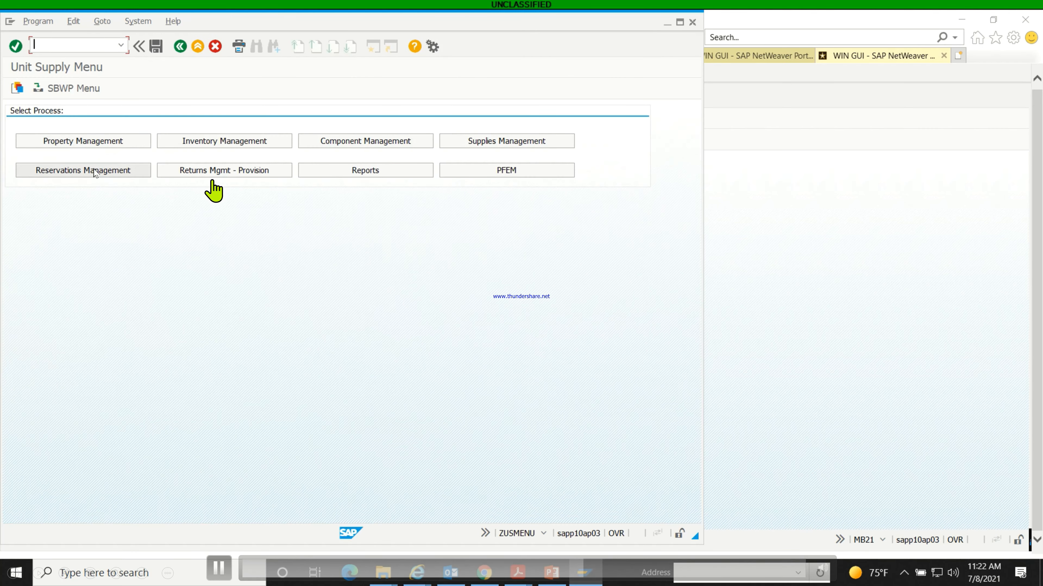
Display the material master record of 012717161 with Display Material (MM03) from the Reports process
{"action": "left_click", "coordinate": [365, 170]}
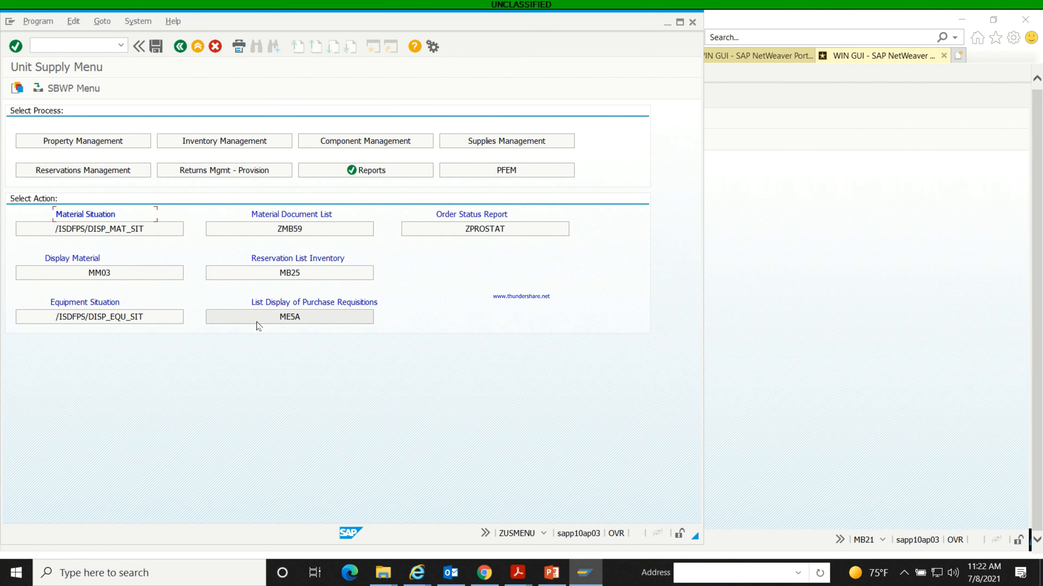
{"action": "left_click", "coordinate": [97, 274]}
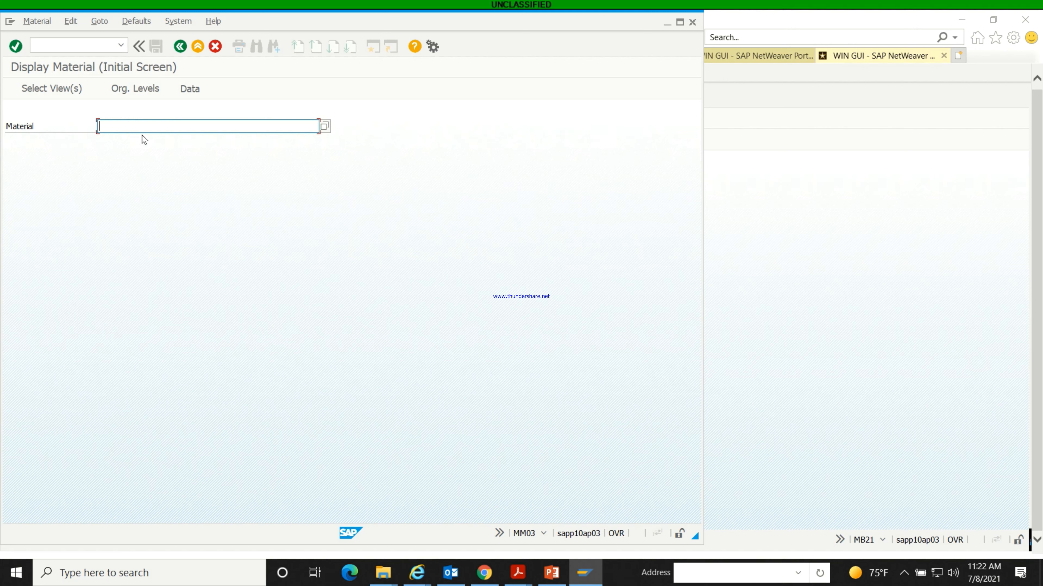
{"action": "type", "text": "01"}
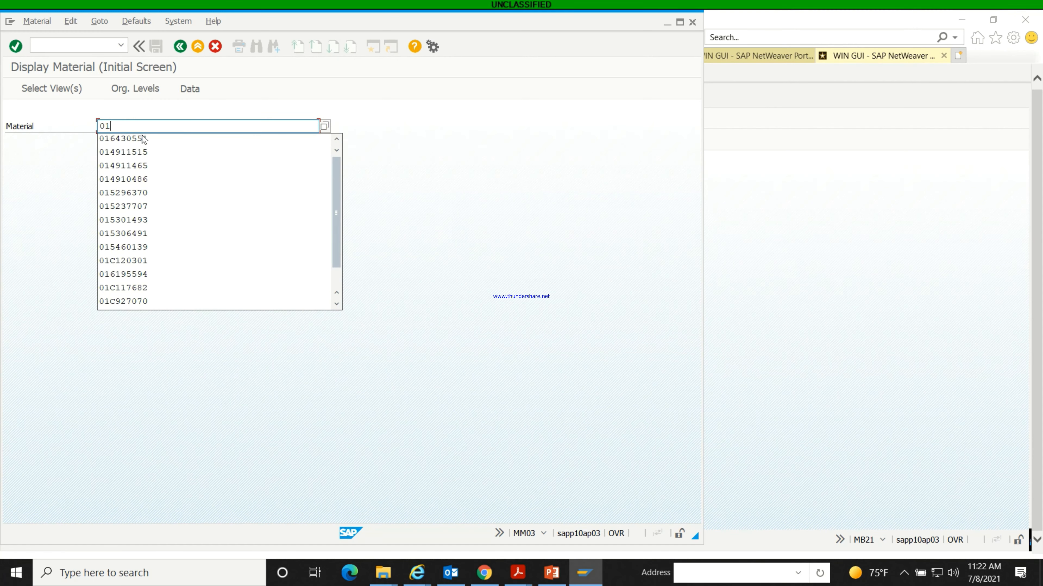
{"action": "type", "text": "271"}
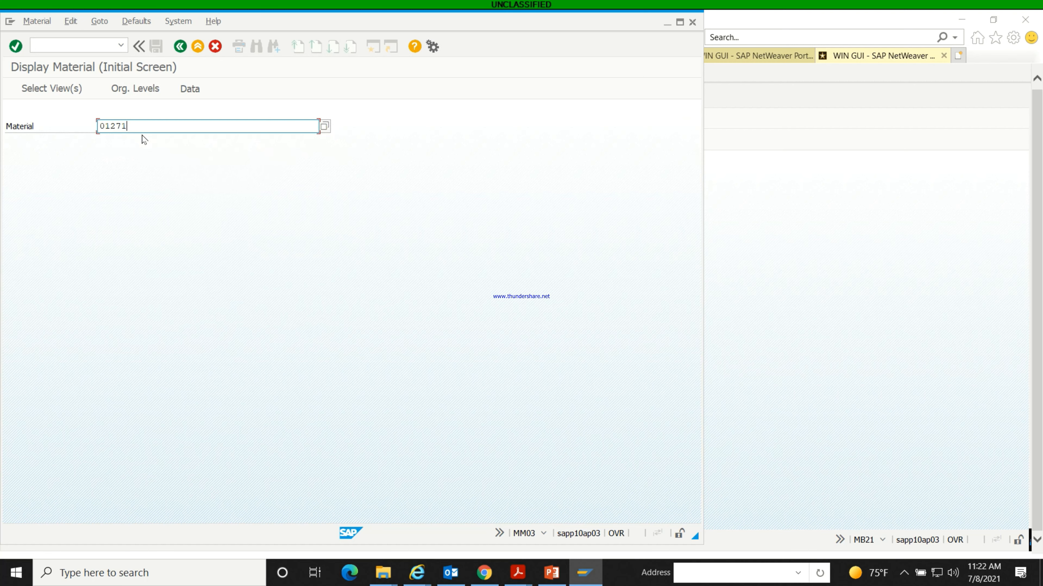
{"action": "type", "text": "7161"}
{"action": "key", "text": "Return"}
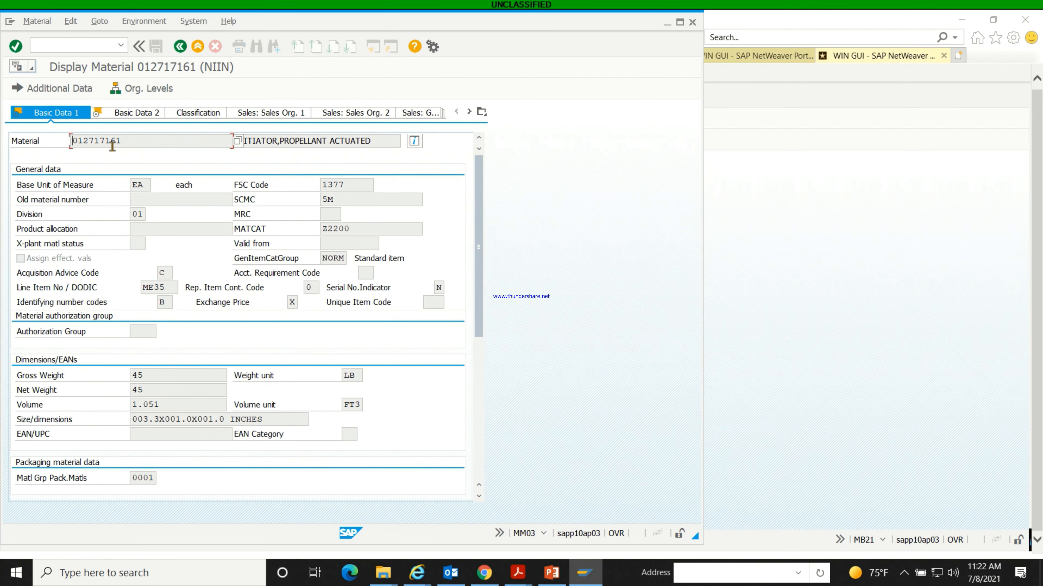
Return to the initial material screen and display material 012717167 instead
{"action": "left_click", "coordinate": [180, 46]}
{"action": "left_click", "coordinate": [135, 272]}
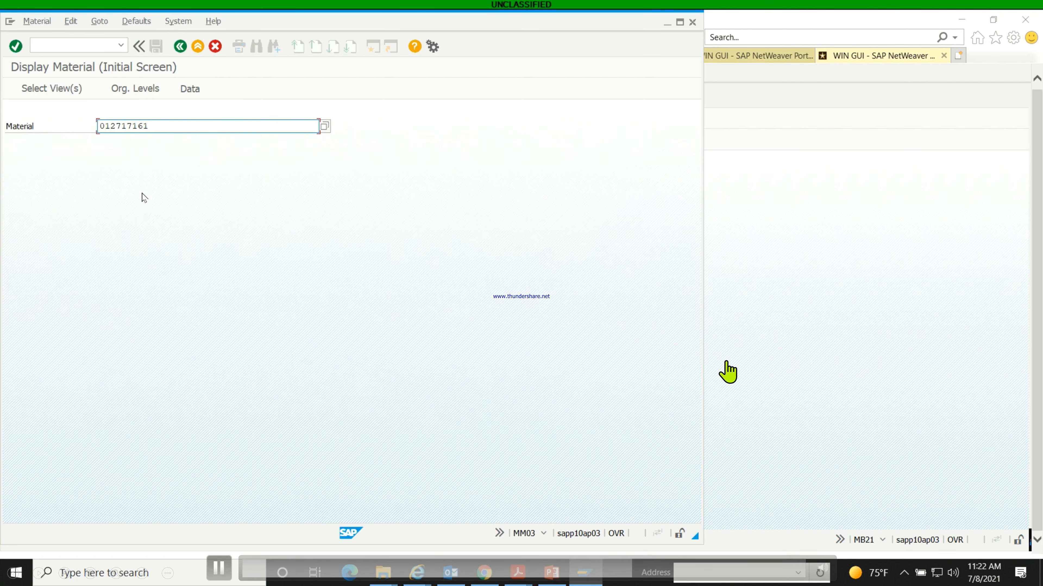
{"action": "left_click", "coordinate": [165, 121]}
{"action": "key", "text": "BackSpace"}
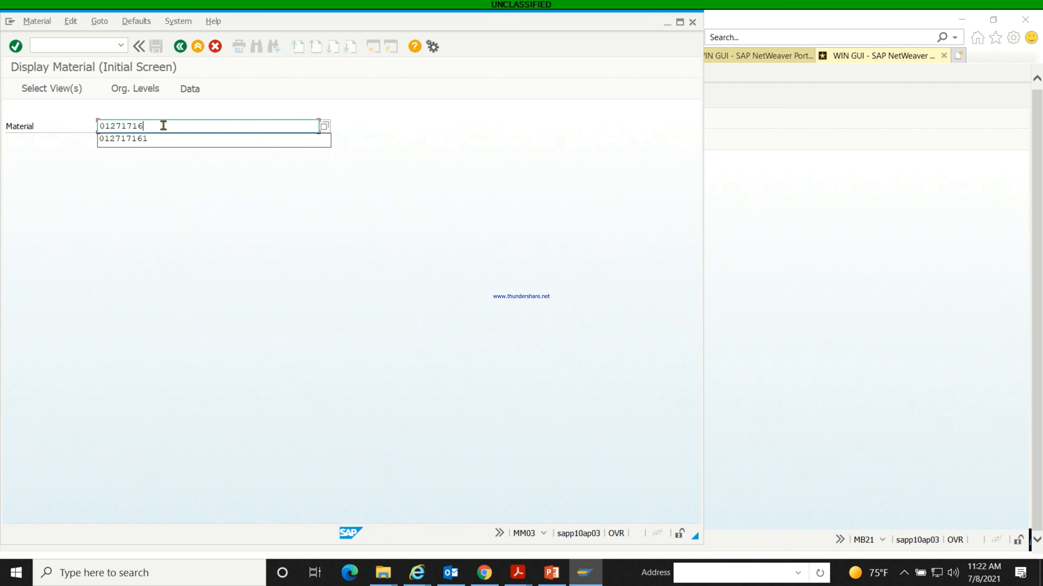
{"action": "type", "text": "7"}
{"action": "key", "text": "Return"}
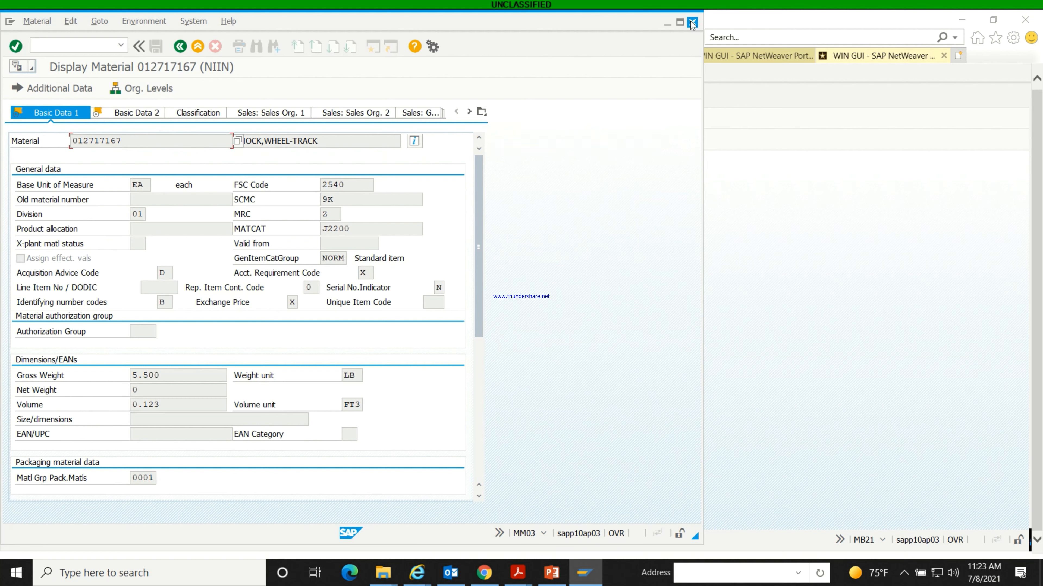
Copy material number 012717167, close the separate session and enter the number as the reservation's first item material
{"action": "left_click_drag", "start_coordinate": [123, 141], "coordinate": [9, 151]}
{"action": "key", "text": "ctrl+c"}
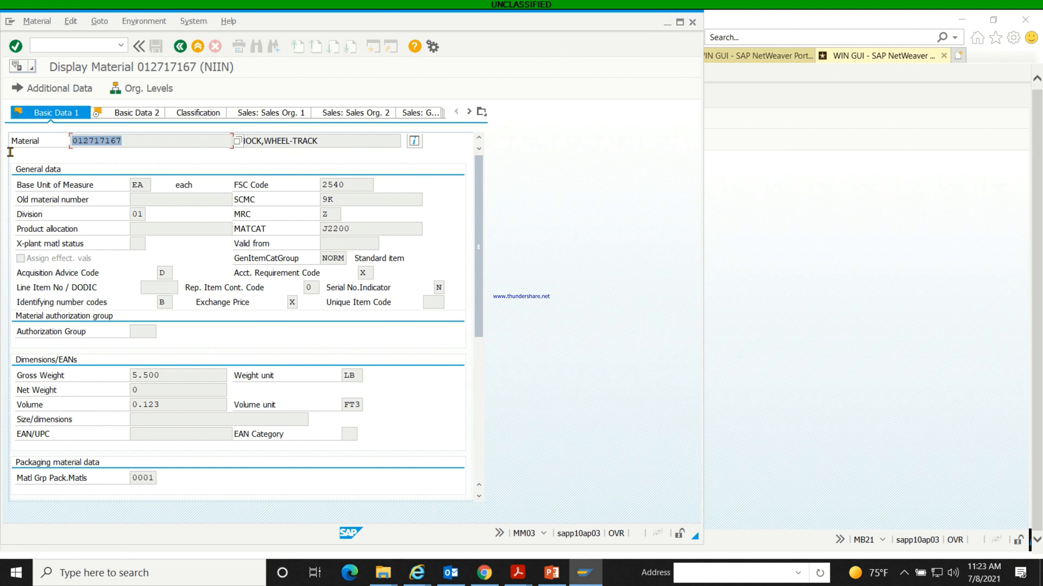
{"action": "left_click", "coordinate": [26, 159]}
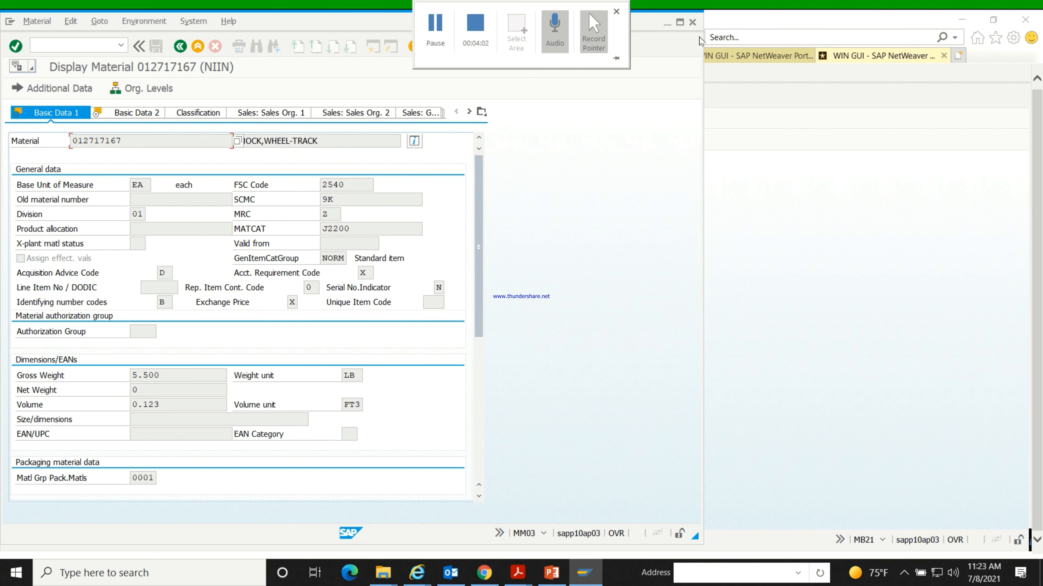
{"action": "left_click", "coordinate": [693, 24]}
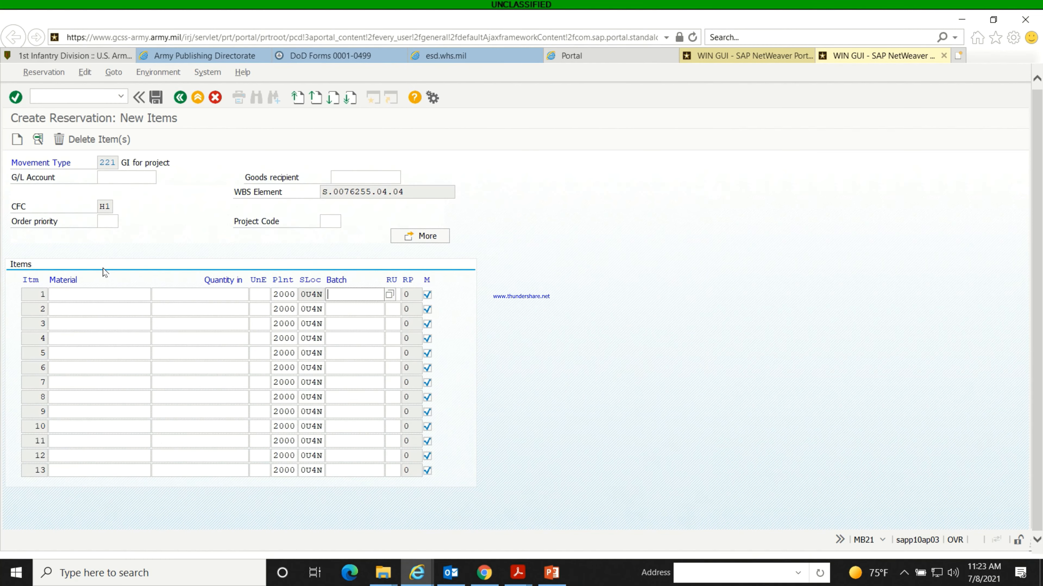
{"action": "left_click", "coordinate": [84, 295]}
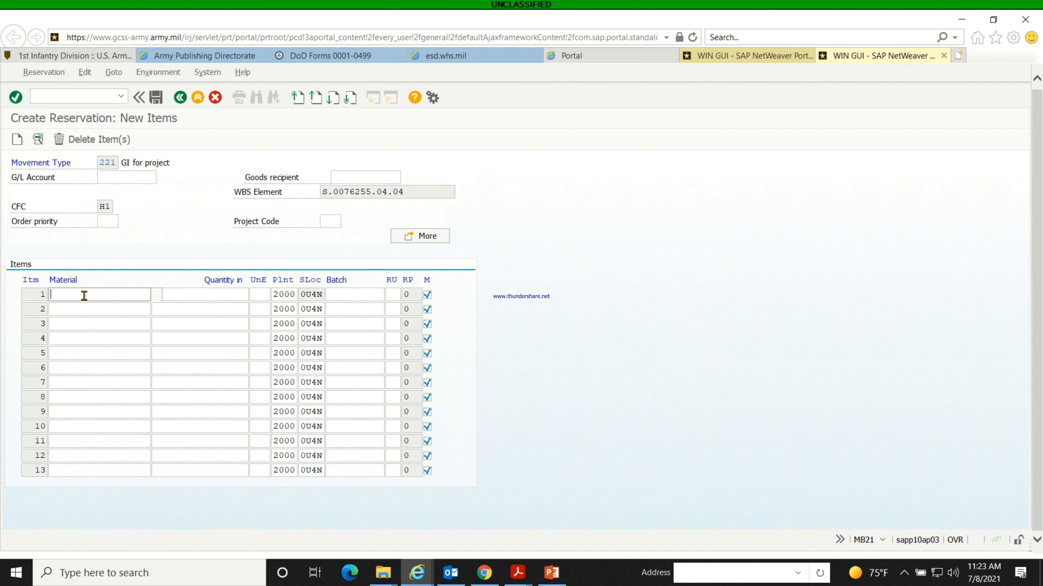
{"action": "key", "text": "ctrl+v"}
Set the reservation's goods recipient to Supply Req
{"action": "left_click", "coordinate": [371, 176]}
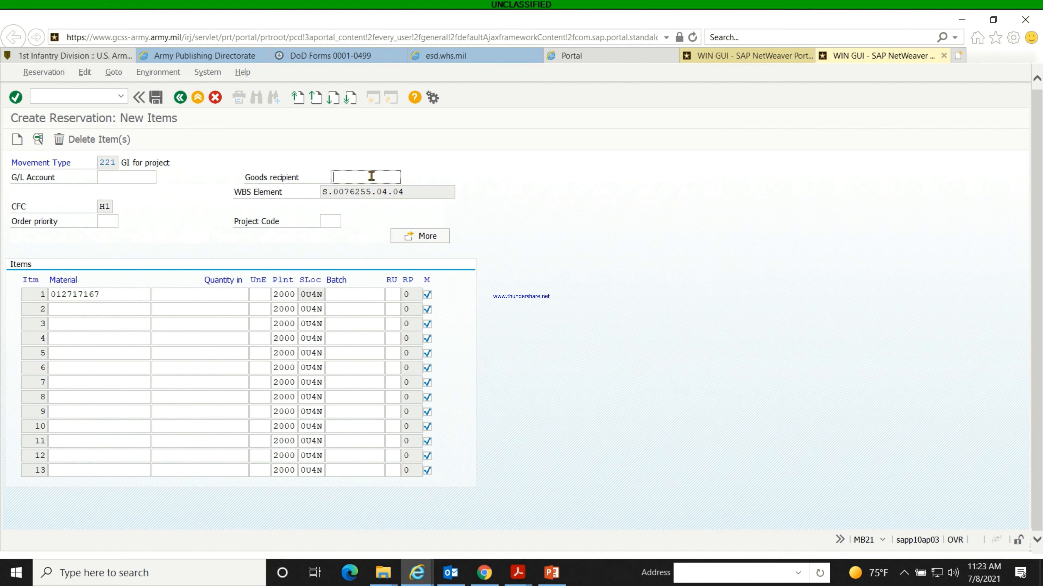
{"action": "type", "text": "S"}
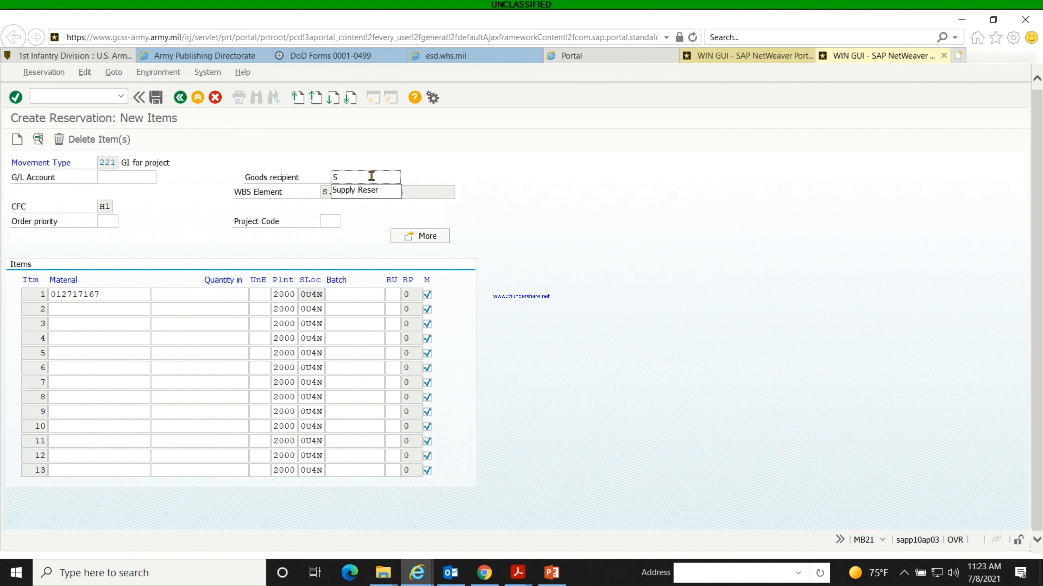
{"action": "type", "text": "upply"}
{"action": "left_click", "coordinate": [372, 193]}
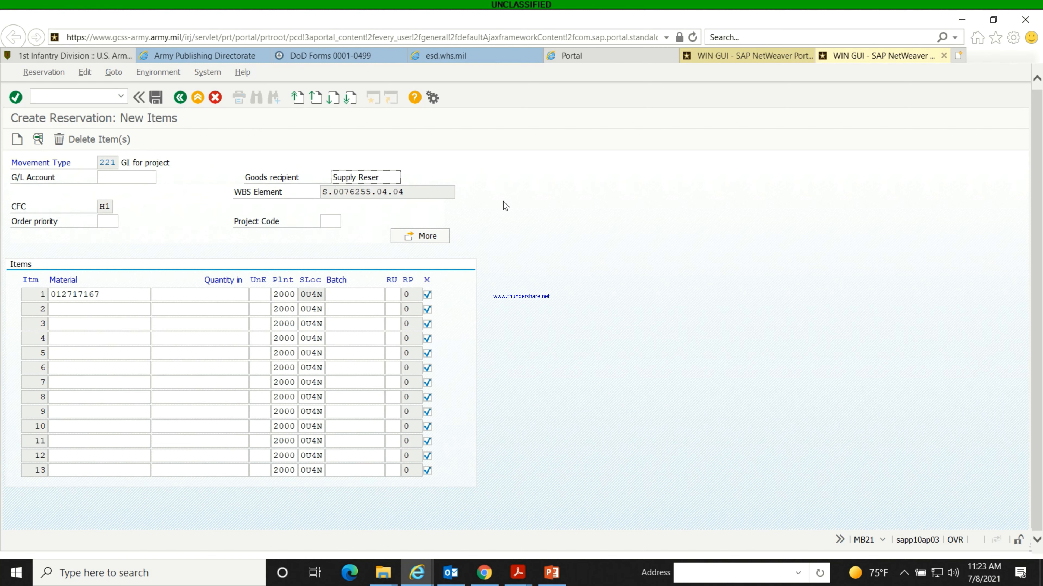
{"action": "key", "text": "BackSpace"}
{"action": "key", "text": "BackSpace"}
{"action": "key", "text": "BackSpace"}
{"action": "key", "text": "BackSpace"}
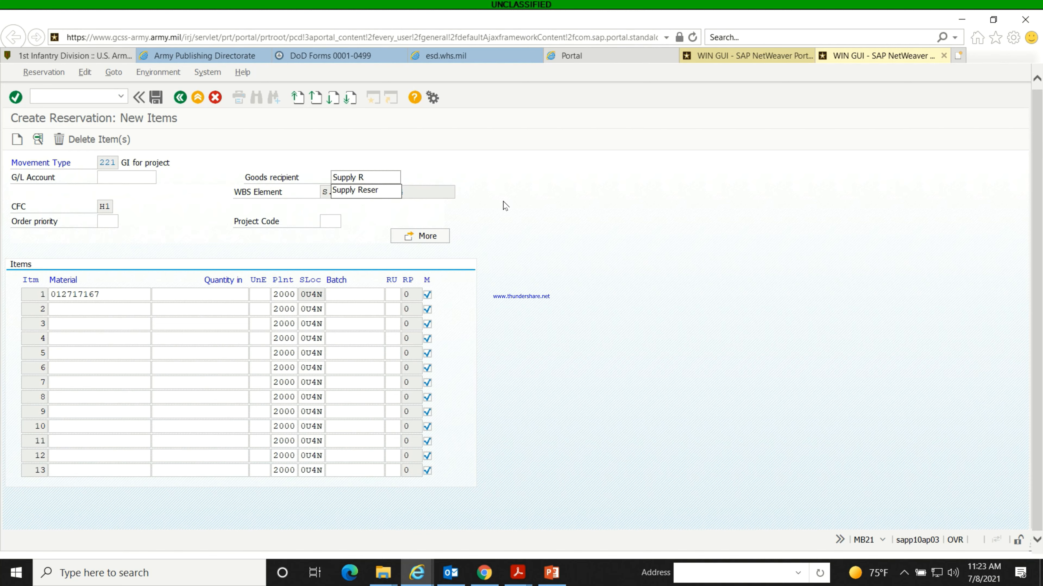
{"action": "type", "text": "eq"}
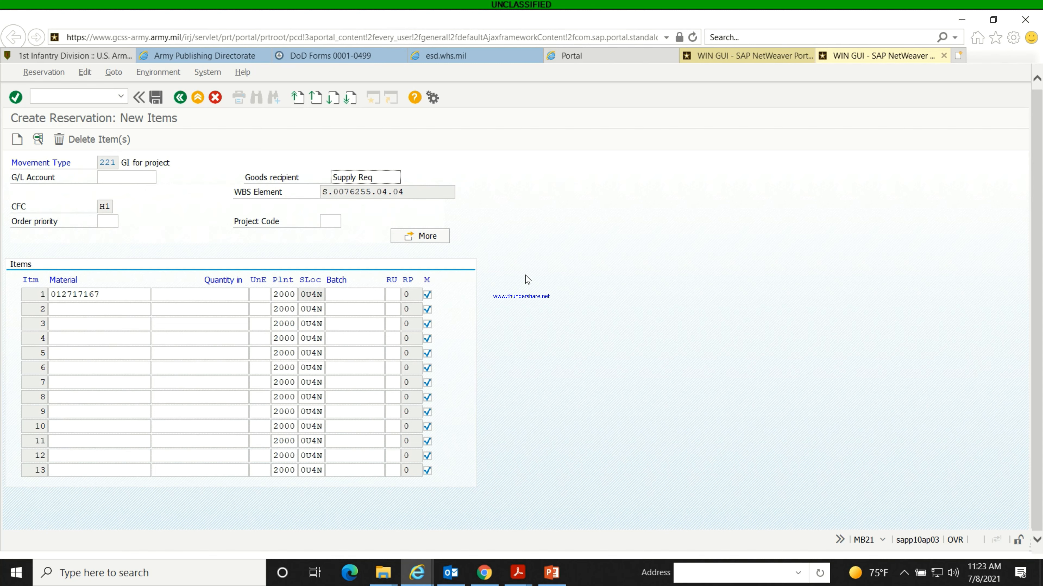
Set the first reservation item's quantity to 2 and its unit of entry to EA
{"action": "left_click", "coordinate": [209, 290]}
{"action": "type", "text": "2"}
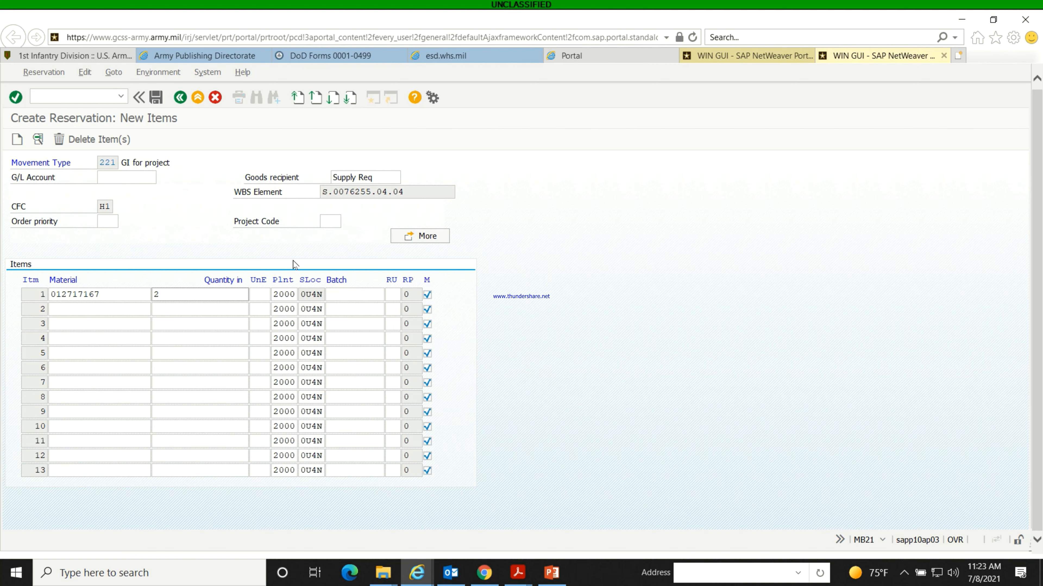
{"action": "left_click", "coordinate": [260, 293]}
{"action": "type", "text": "ea"}
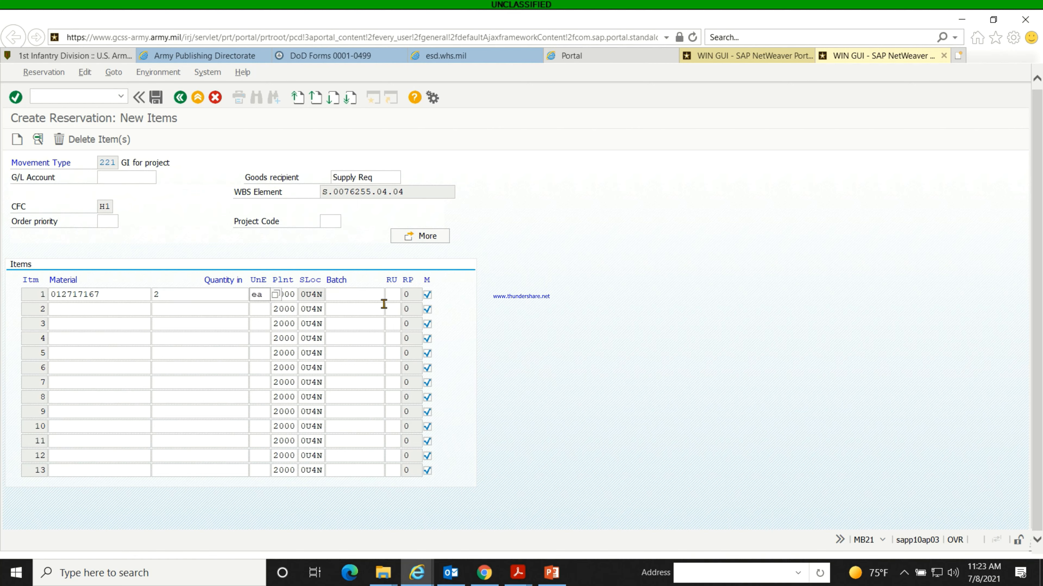
Choose requirement urgency 03 for the first item and save the reservation so that it is posted
{"action": "left_click", "coordinate": [393, 295]}
{"action": "left_click", "coordinate": [406, 295]}
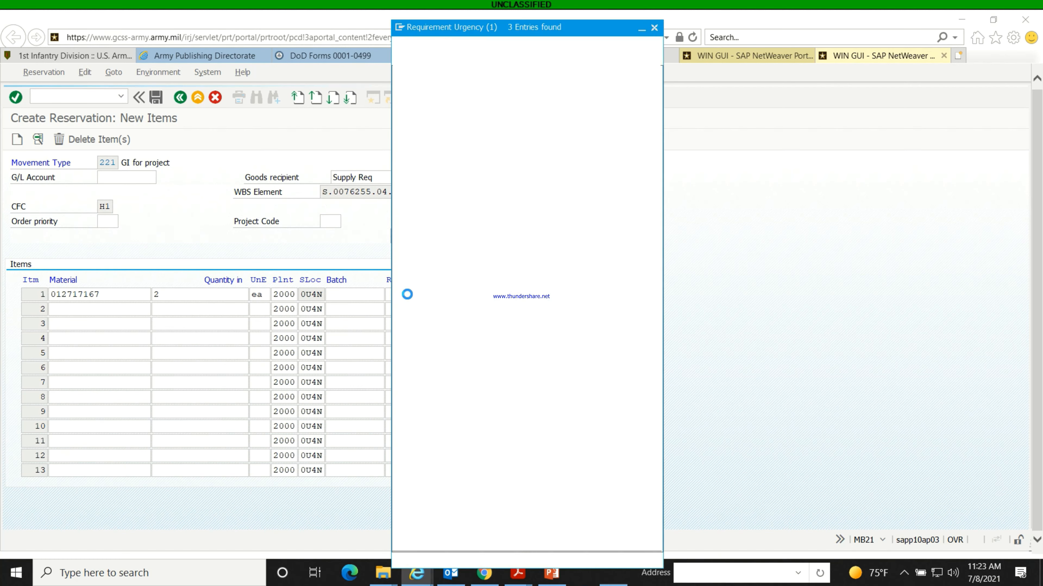
{"action": "double_click", "coordinate": [417, 129]}
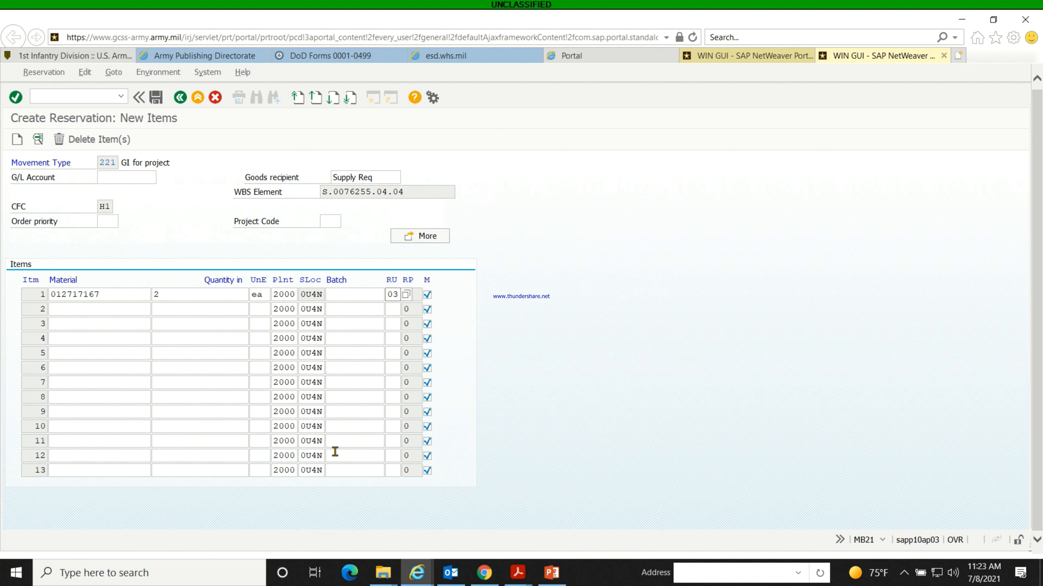
{"action": "left_click", "coordinate": [157, 97]}
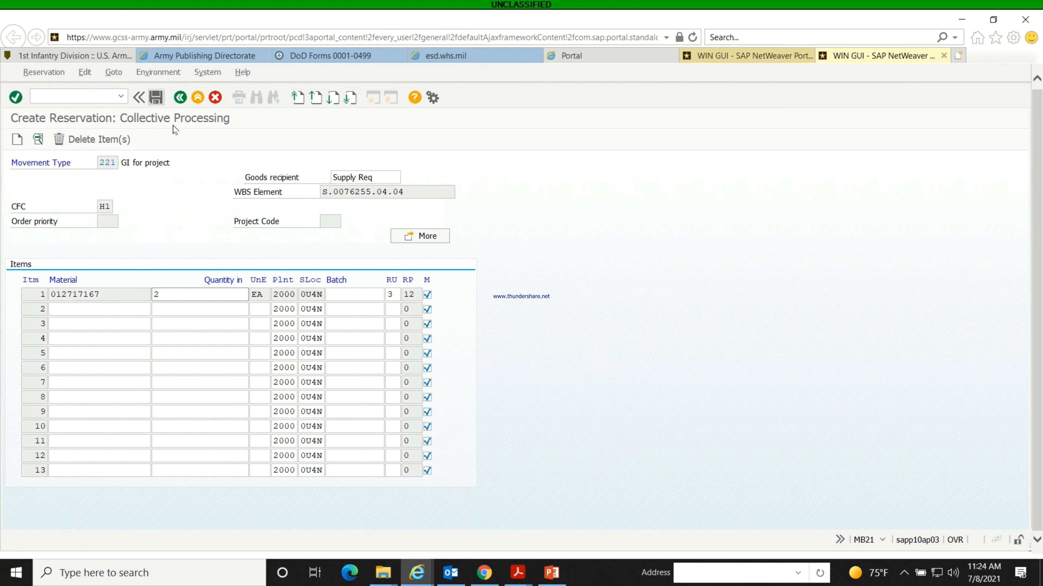
{"action": "left_click", "coordinate": [157, 97]}
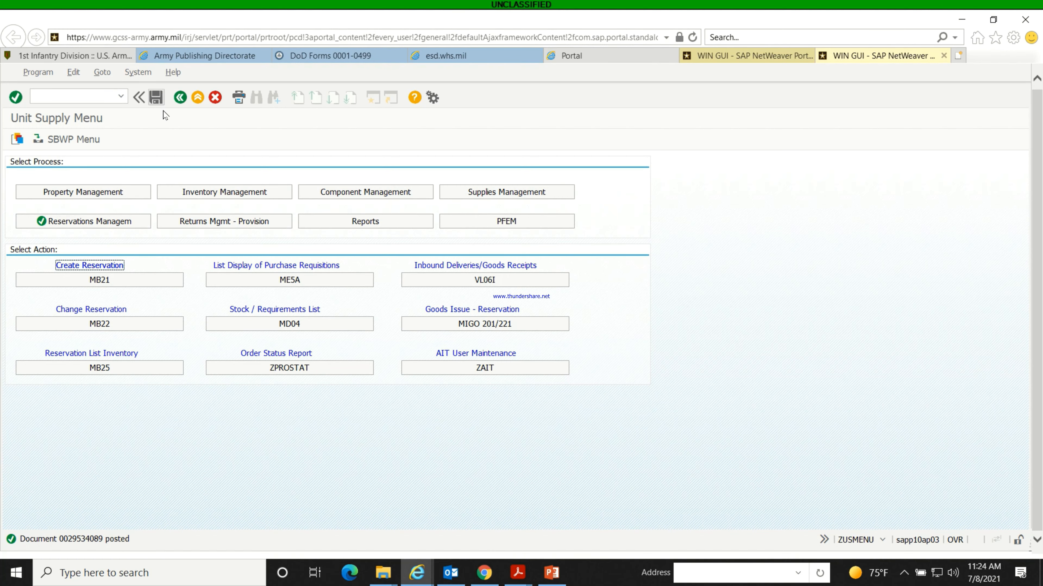
View the Change Reservation (MB22) initial screen for the posted reservation and exit to the SAP Easy Access menu
{"action": "left_click", "coordinate": [106, 332]}
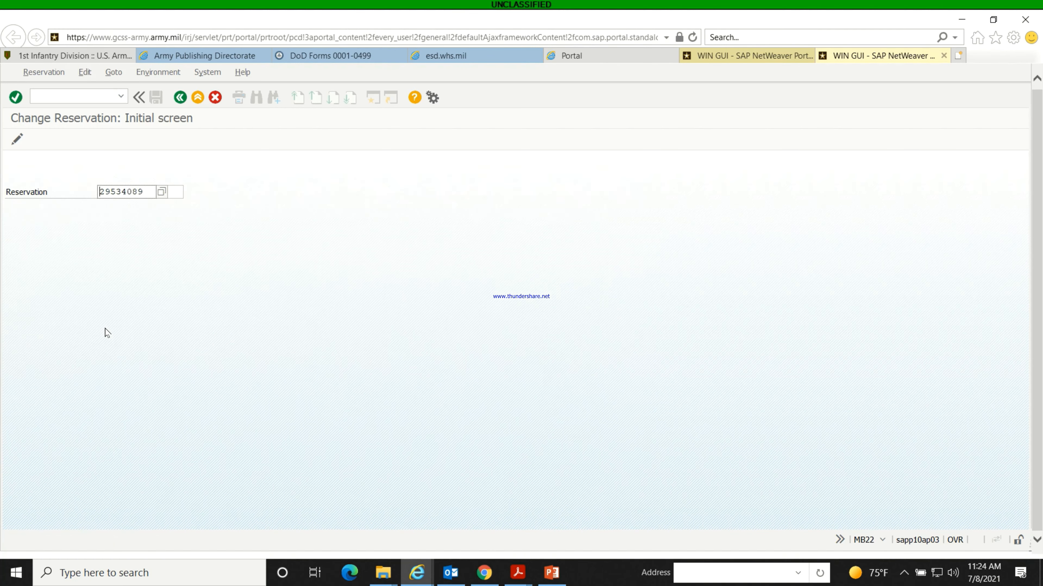
{"action": "left_click", "coordinate": [180, 97]}
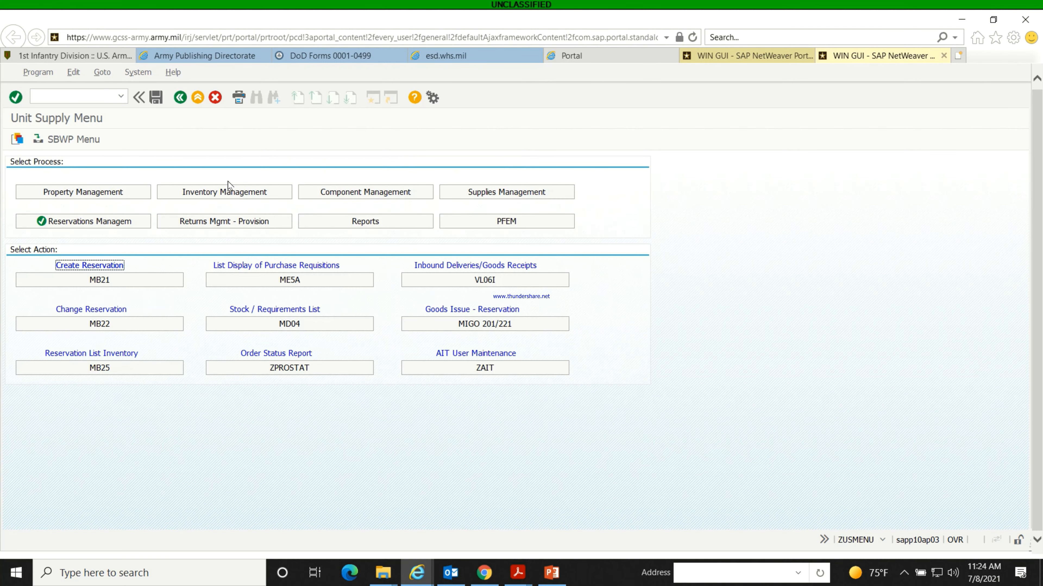
{"action": "left_click", "coordinate": [197, 98]}
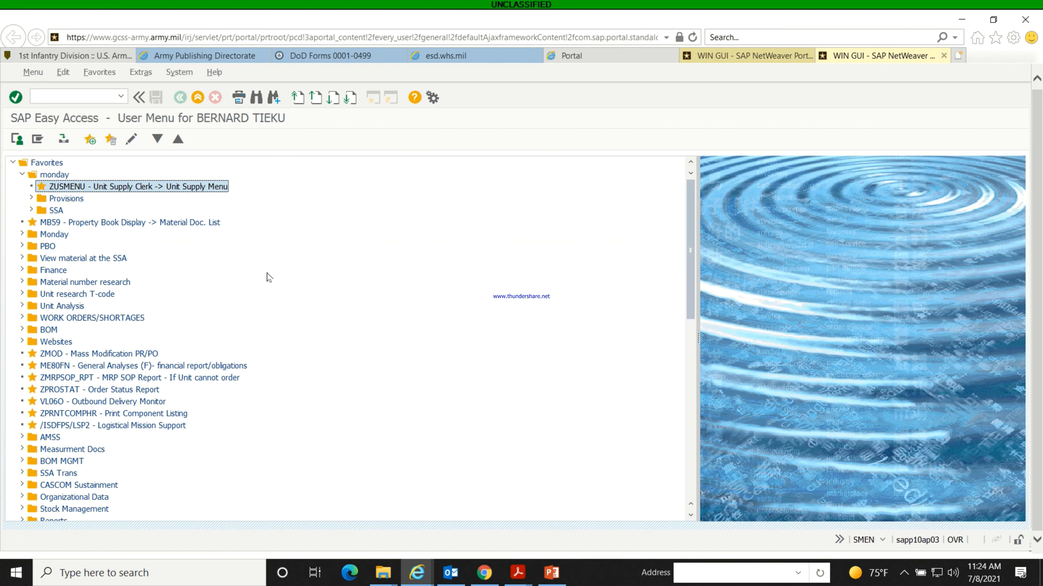